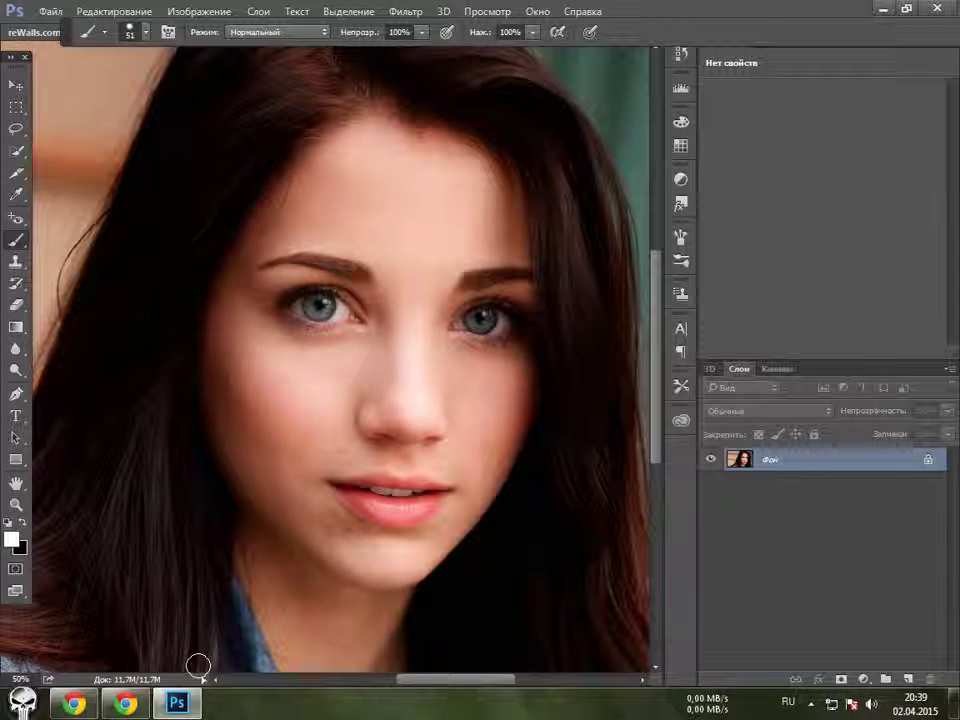
Zoom in to 300% on the woman's grey-blue eye
scroll(279, 482, "up", 3)
scroll(495, 448, "up", 2)
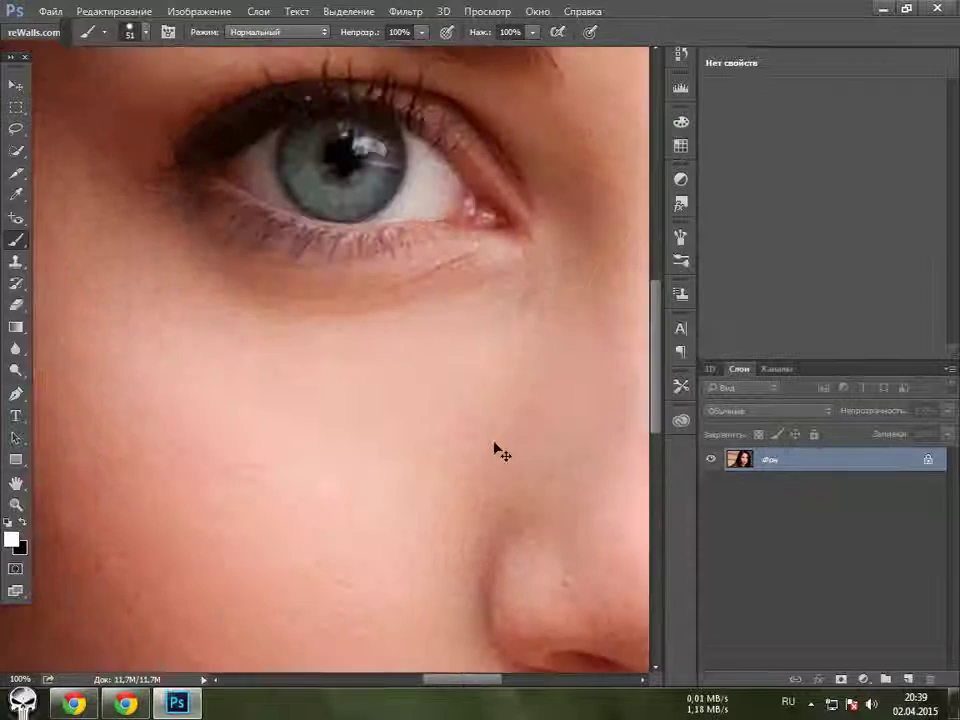
scroll(510, 270, "up", 2)
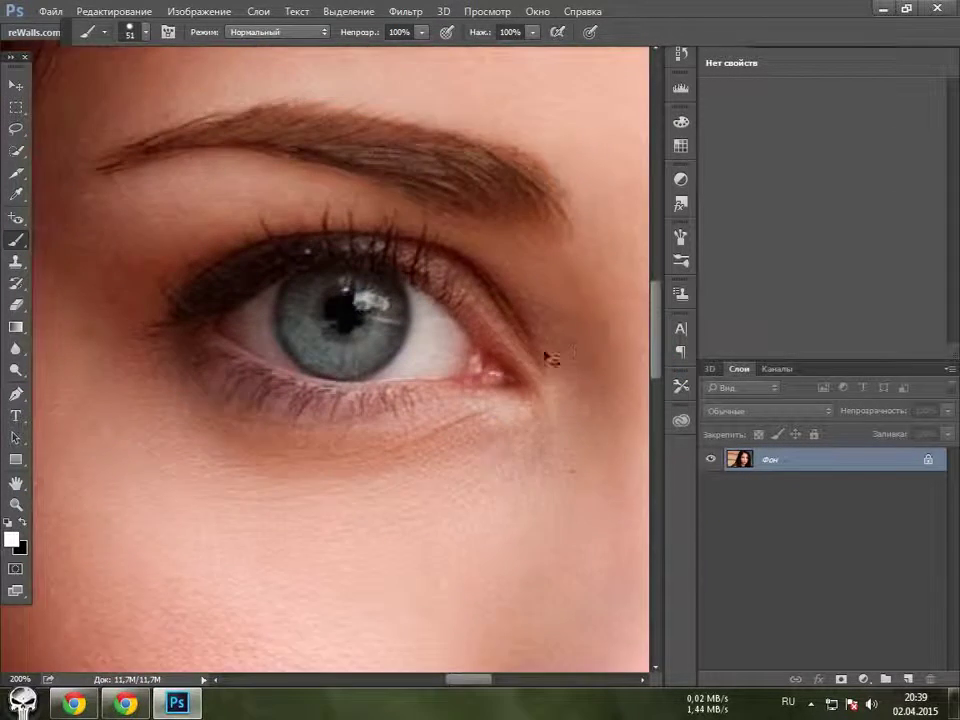
scroll(552, 357, "up", 2)
scroll(515, 252, "up", 1)
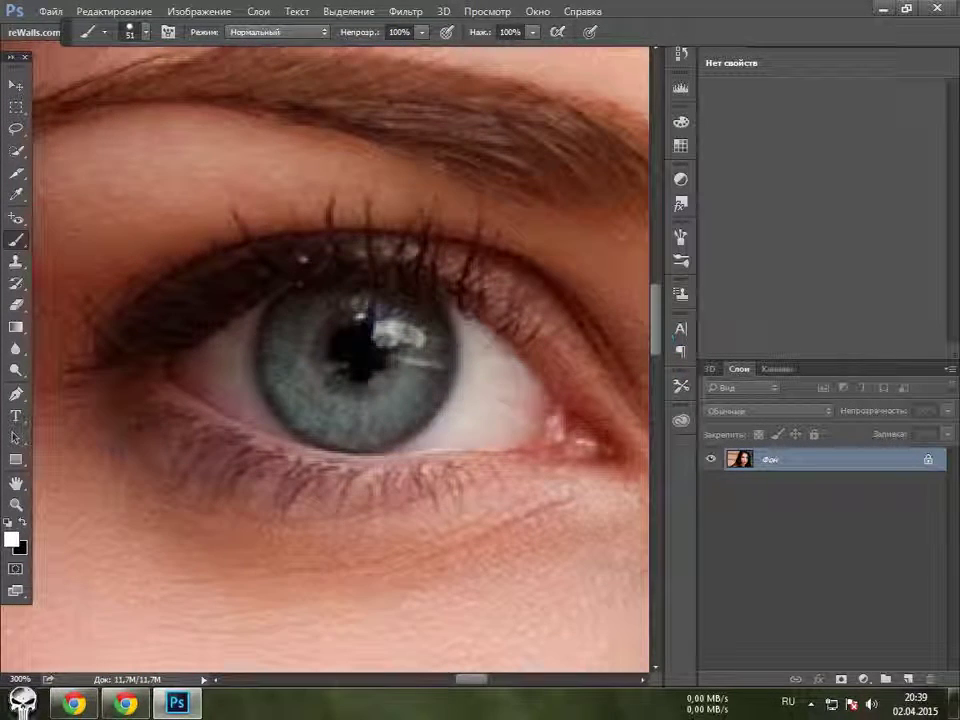
Choose the Polygonal Lasso tool from the lasso flyout
key("v")
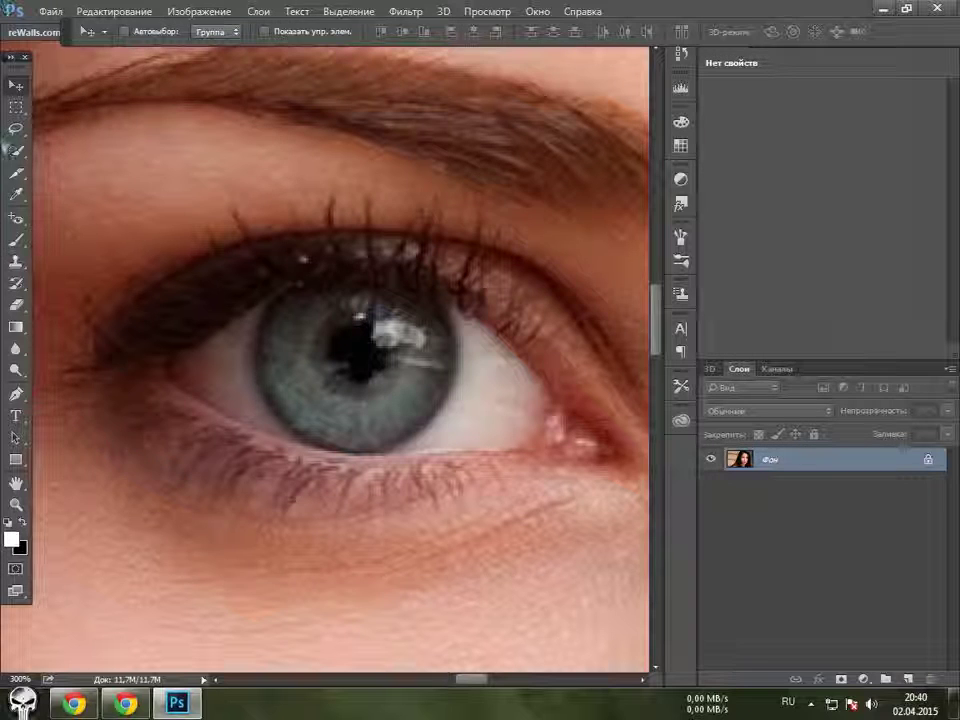
left_click(15, 130)
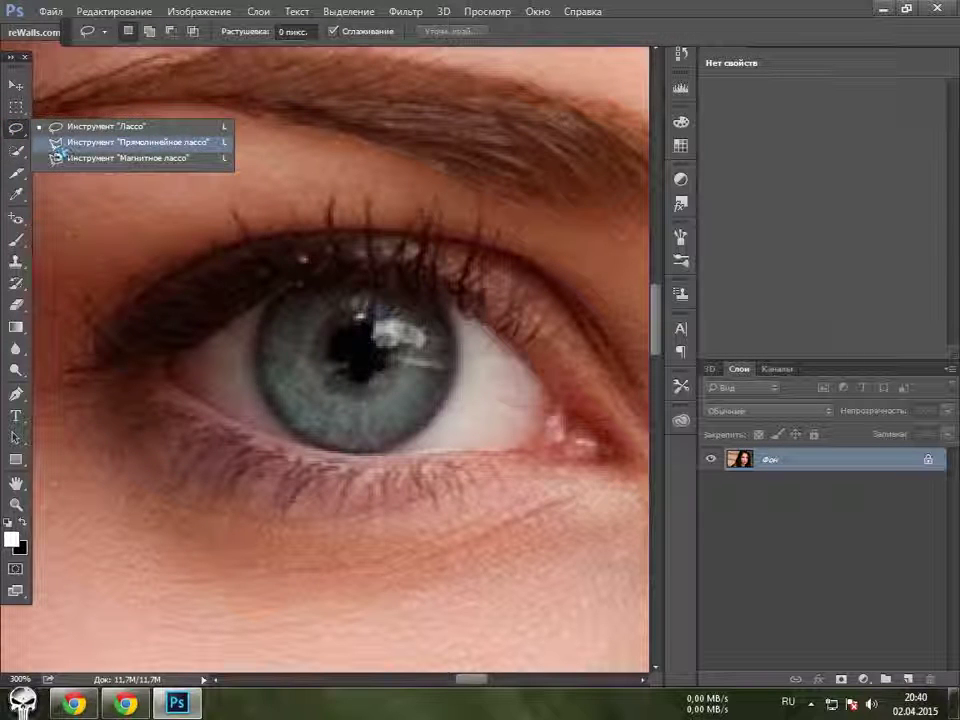
left_click(120, 142)
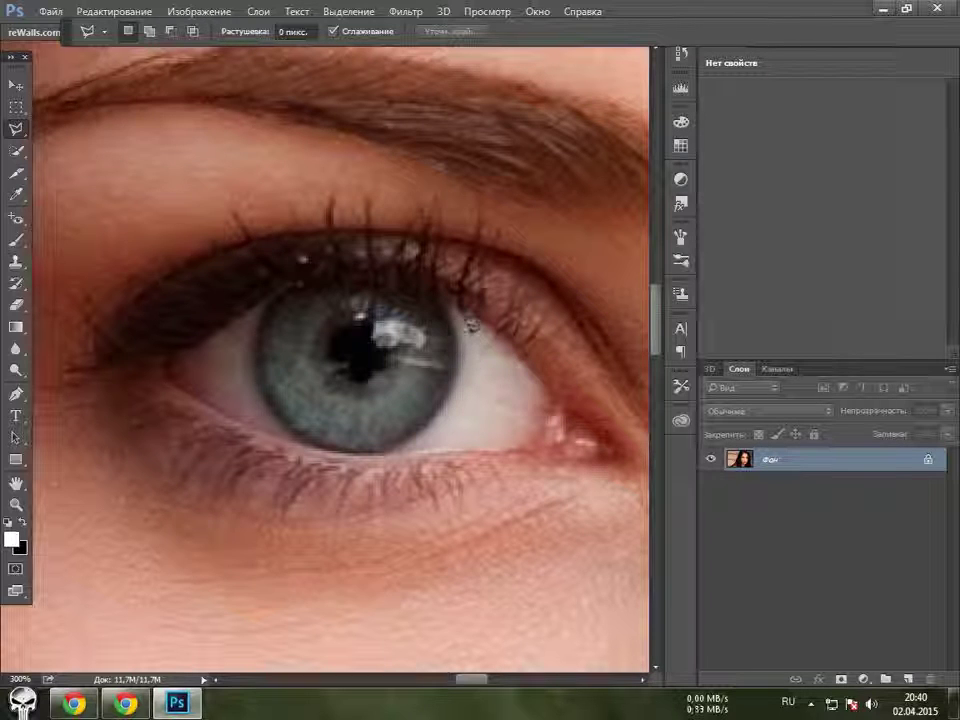
Place outline points along the top and left edge of the left eye's iris
left_click(438, 292)
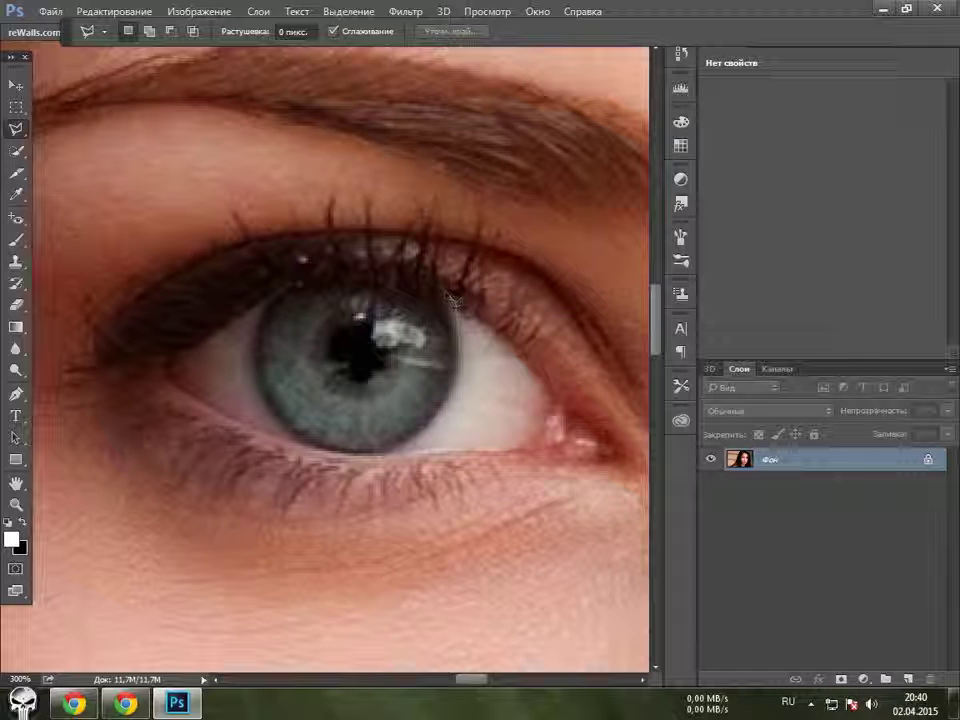
left_click(432, 288)
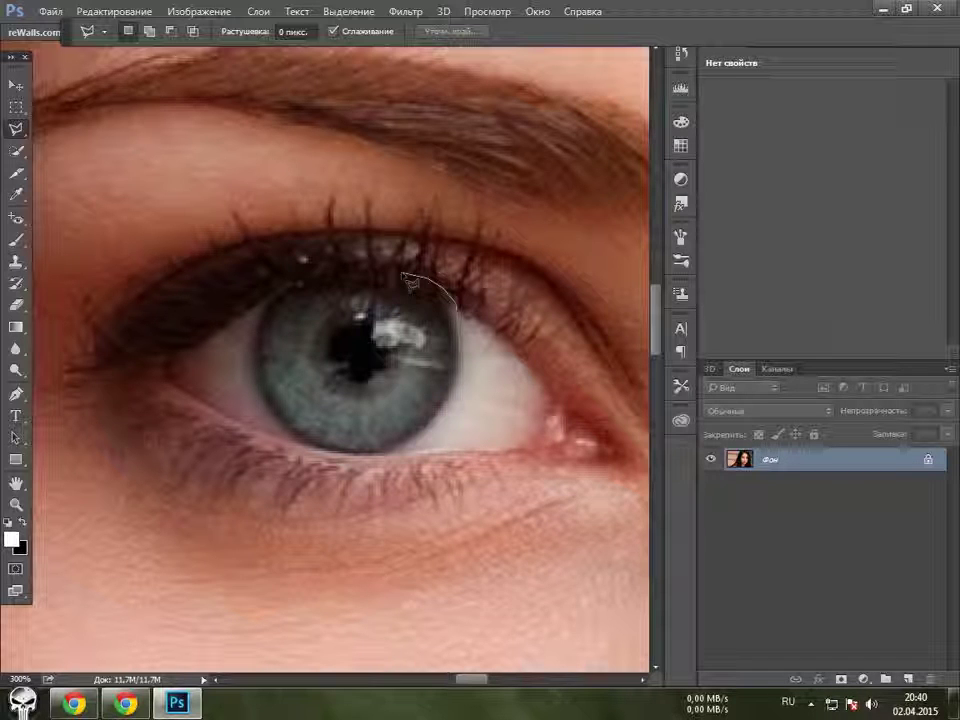
left_click(406, 274)
left_click(335, 271)
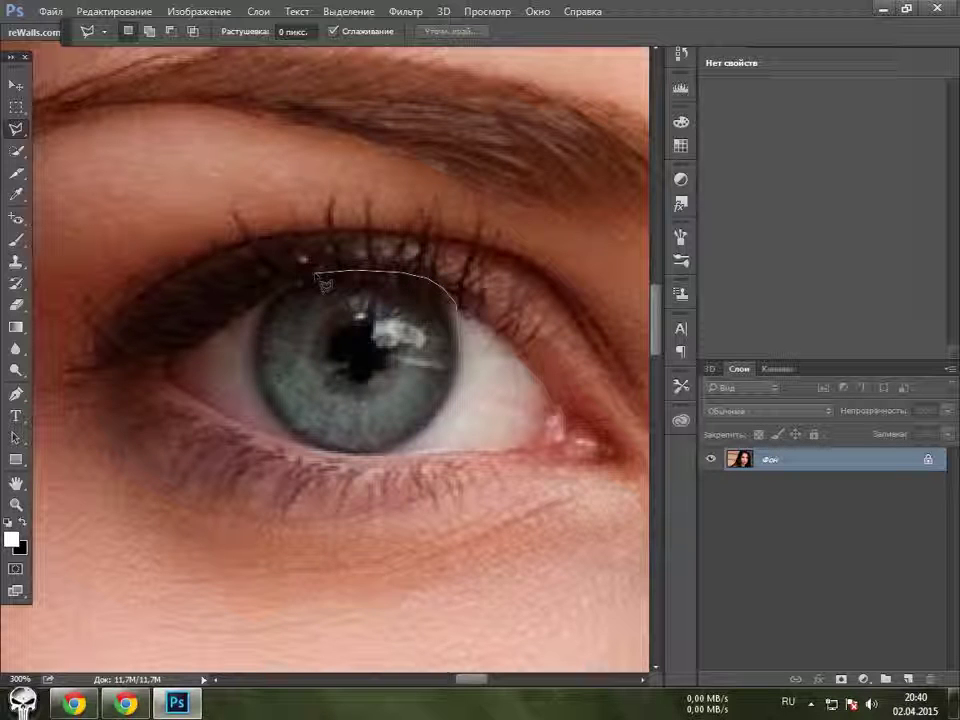
left_click(288, 287)
left_click(259, 322)
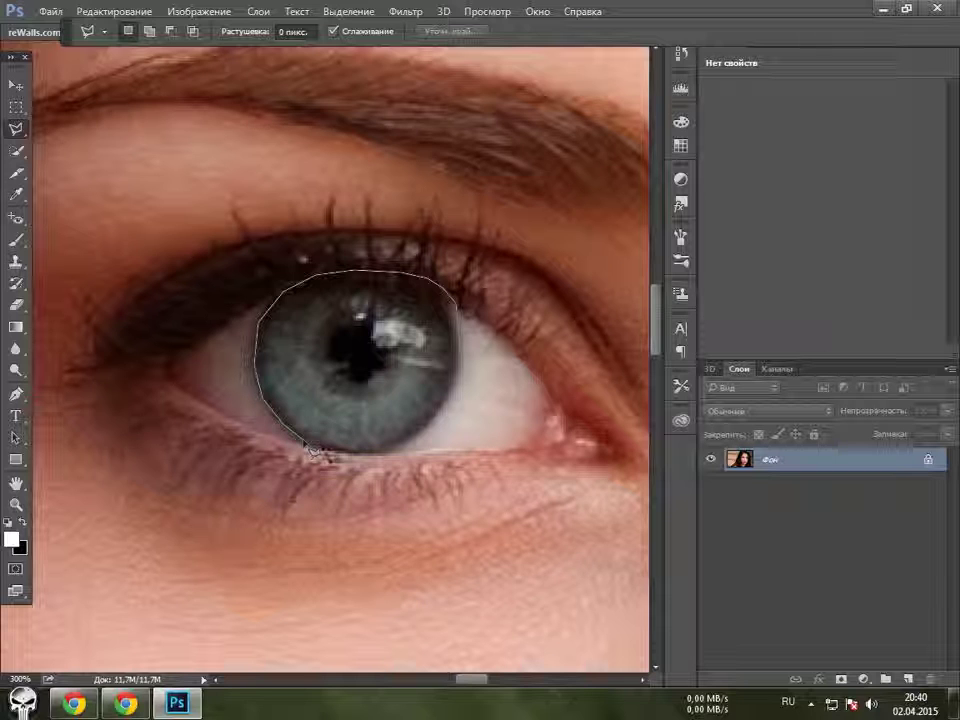
Finish the outline along the iris bottom and right side, closing the selection
left_click(338, 454)
left_click(375, 453)
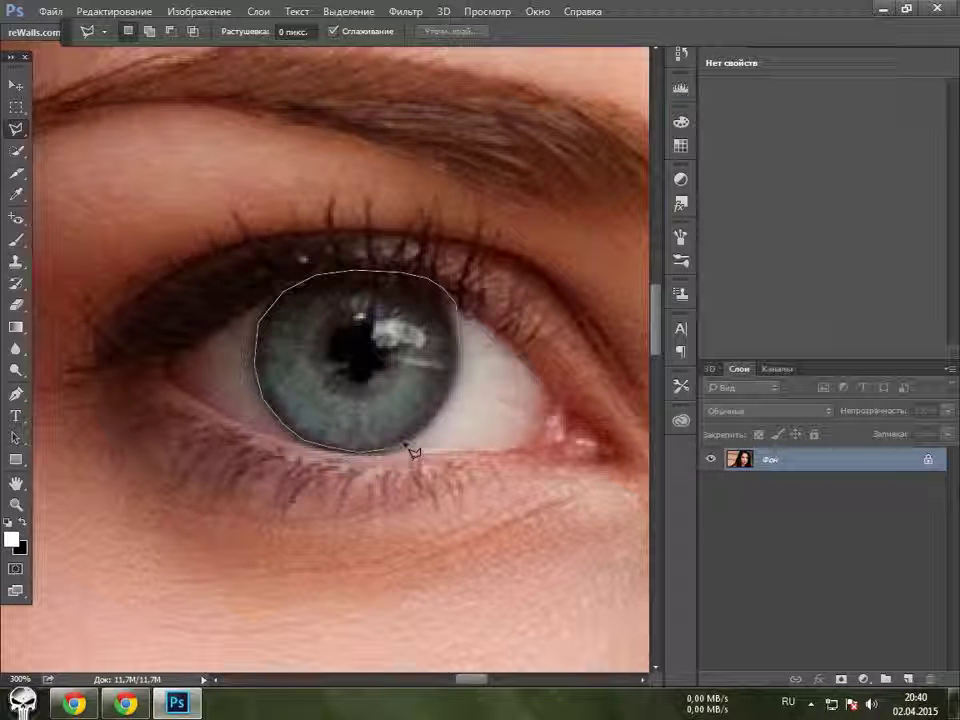
left_click(406, 445)
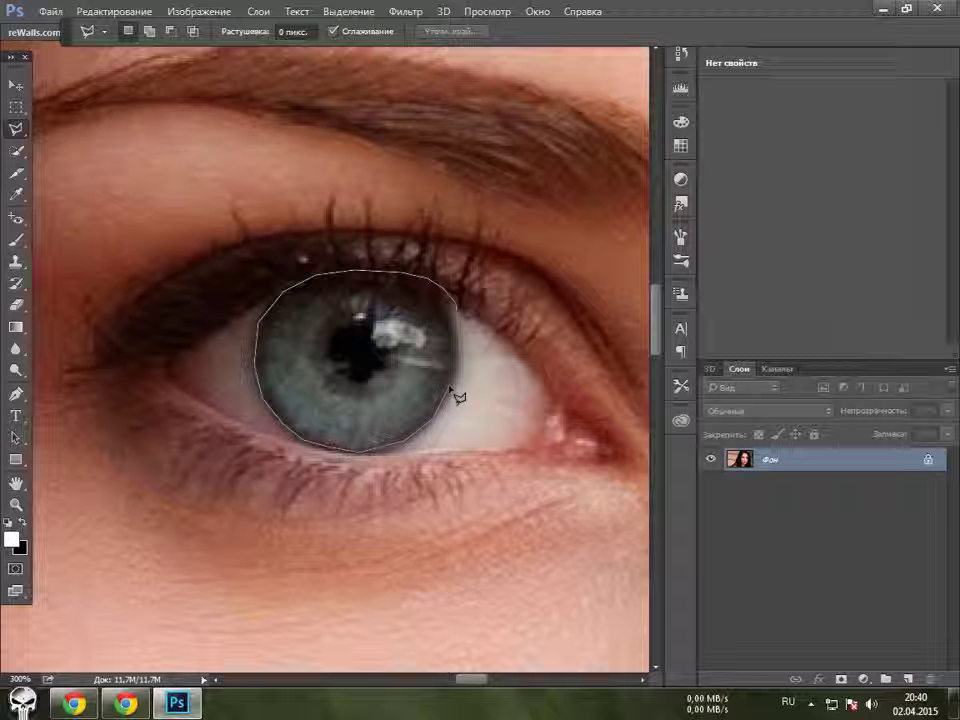
left_click(453, 389)
left_click(460, 346)
left_click_drag(460, 346, 305, 340)
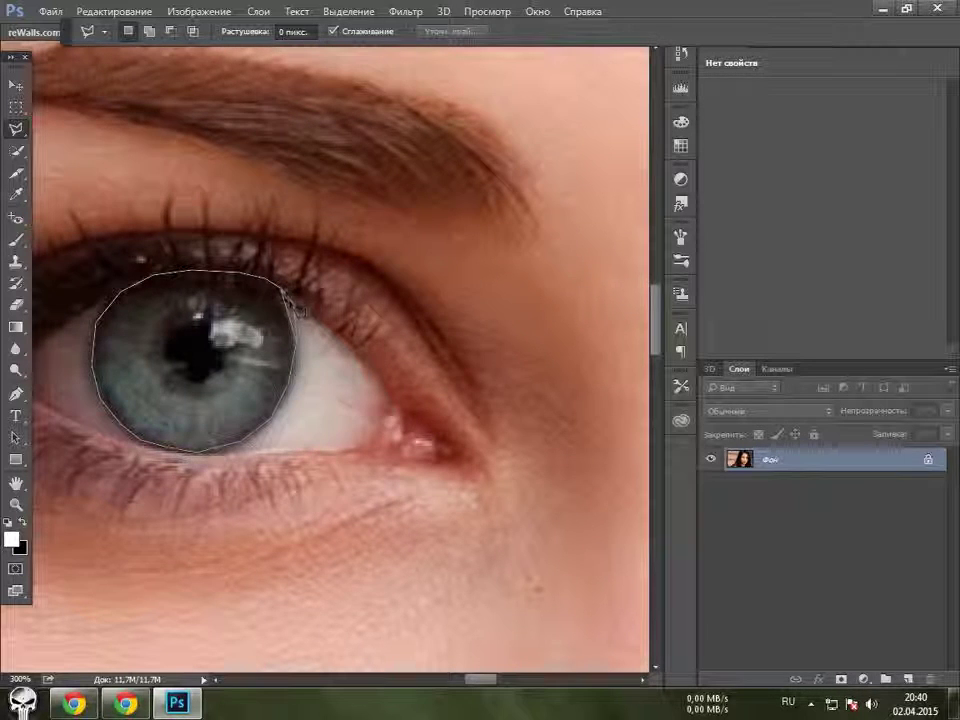
left_click(290, 298)
key("g")
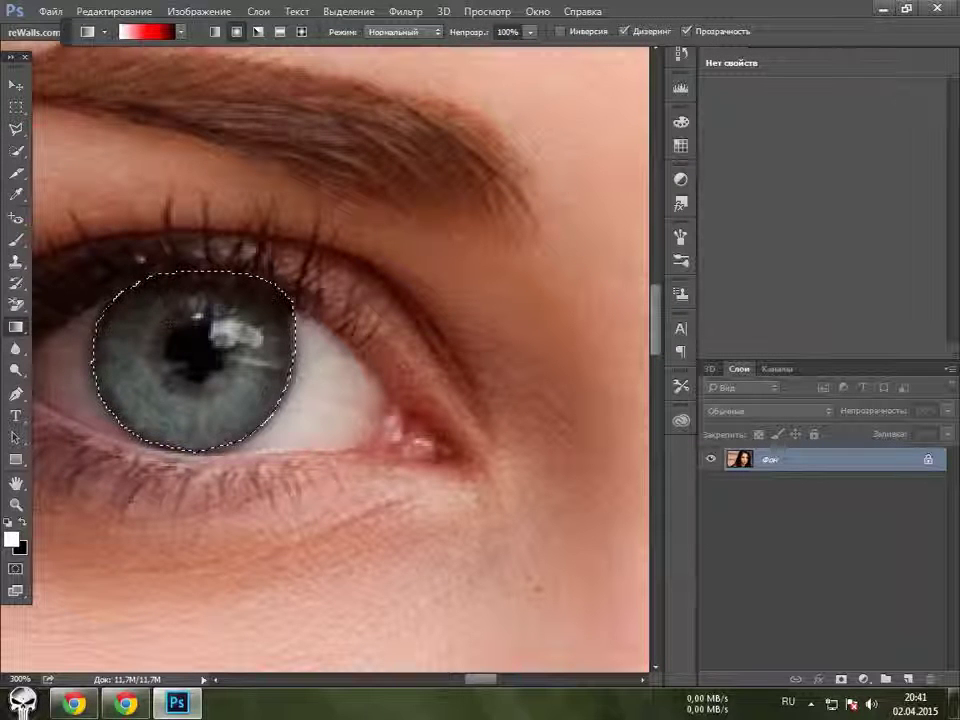
Pan to the right-hand eye and trace a closed Polygonal Lasso selection around its iris
left_click_drag(483, 680, 527, 688)
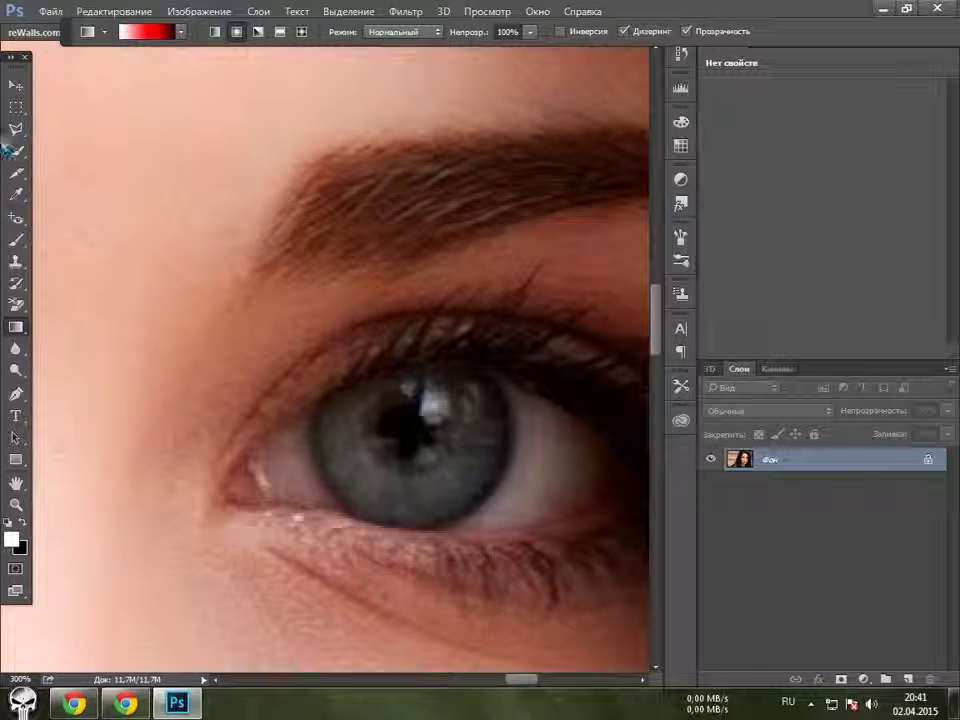
left_click(15, 129)
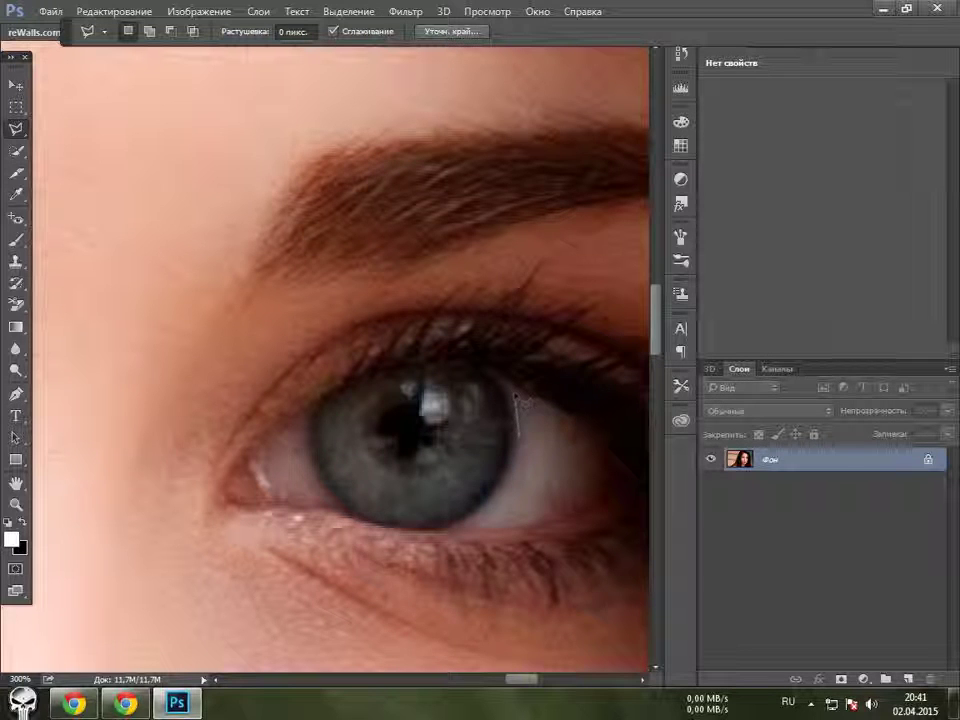
mouse_move(490, 372)
left_mouse_down()
mouse_move(467, 337)
mouse_move(424, 360)
left_mouse_up()
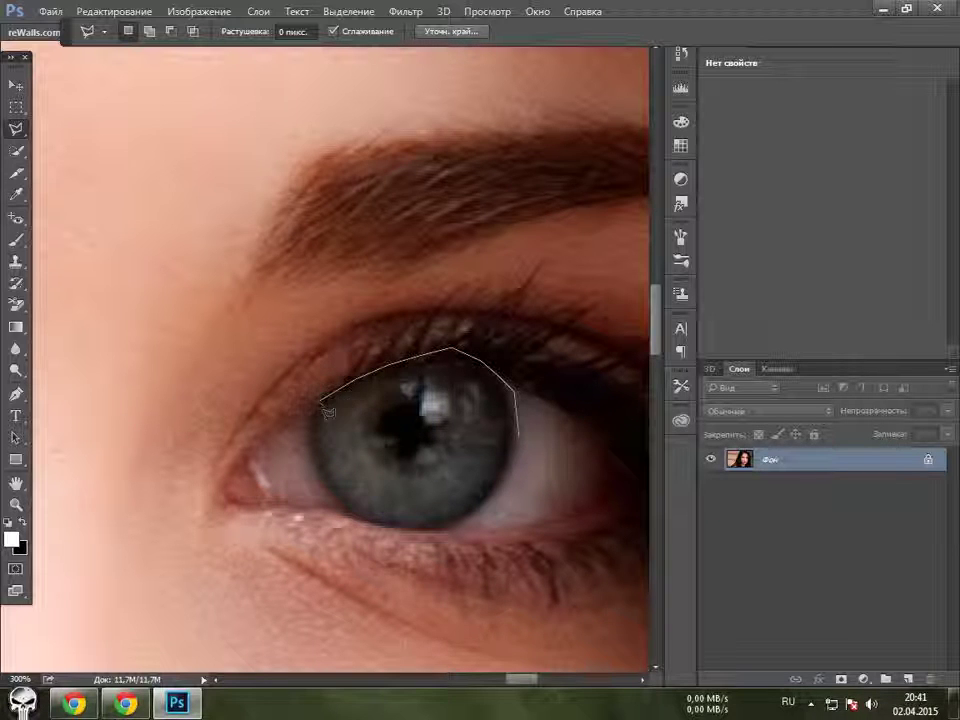
left_click(316, 436)
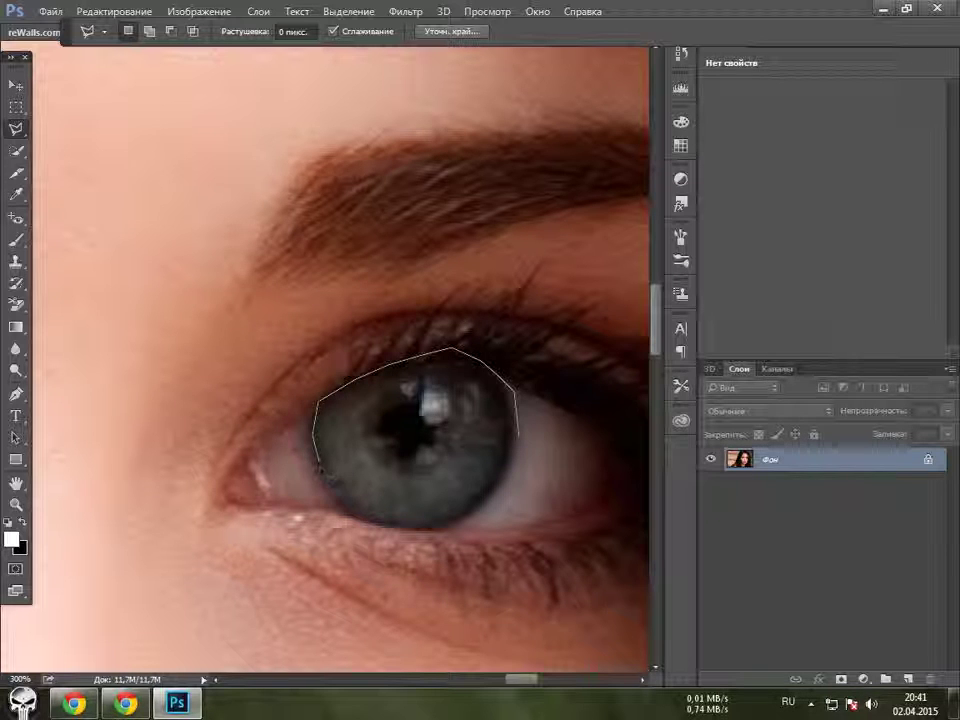
left_click(334, 502)
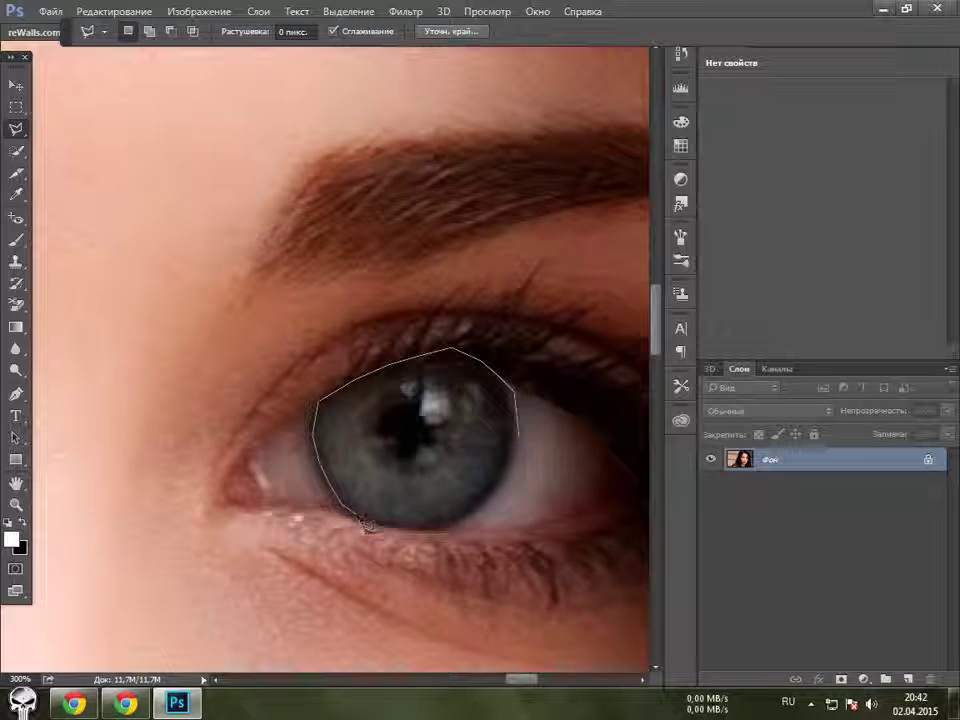
left_click(422, 528)
left_click(463, 519)
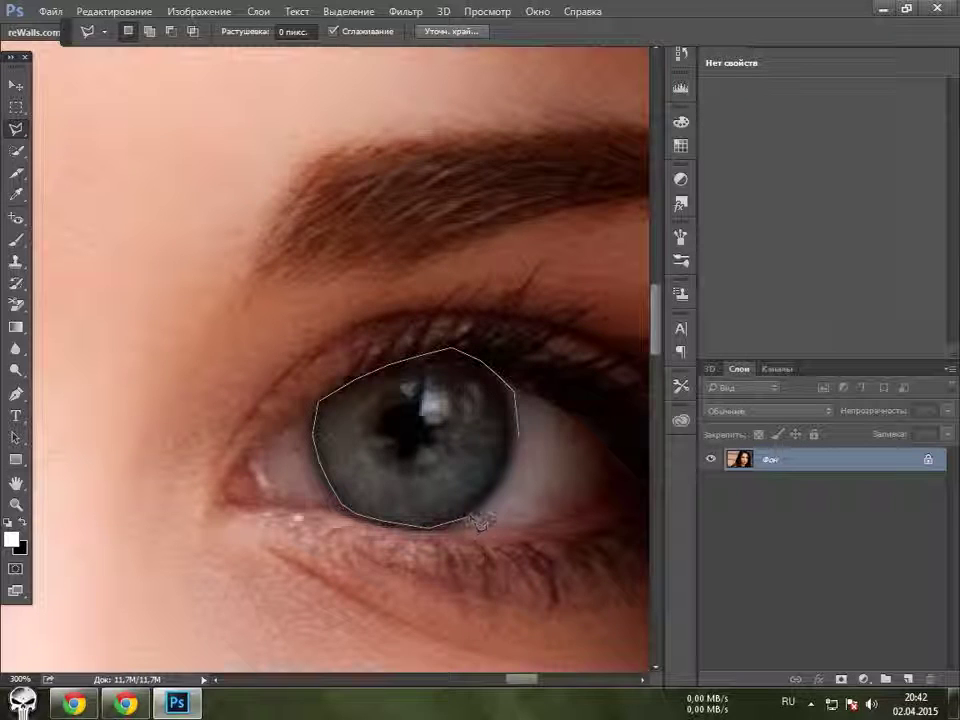
double_click(518, 456)
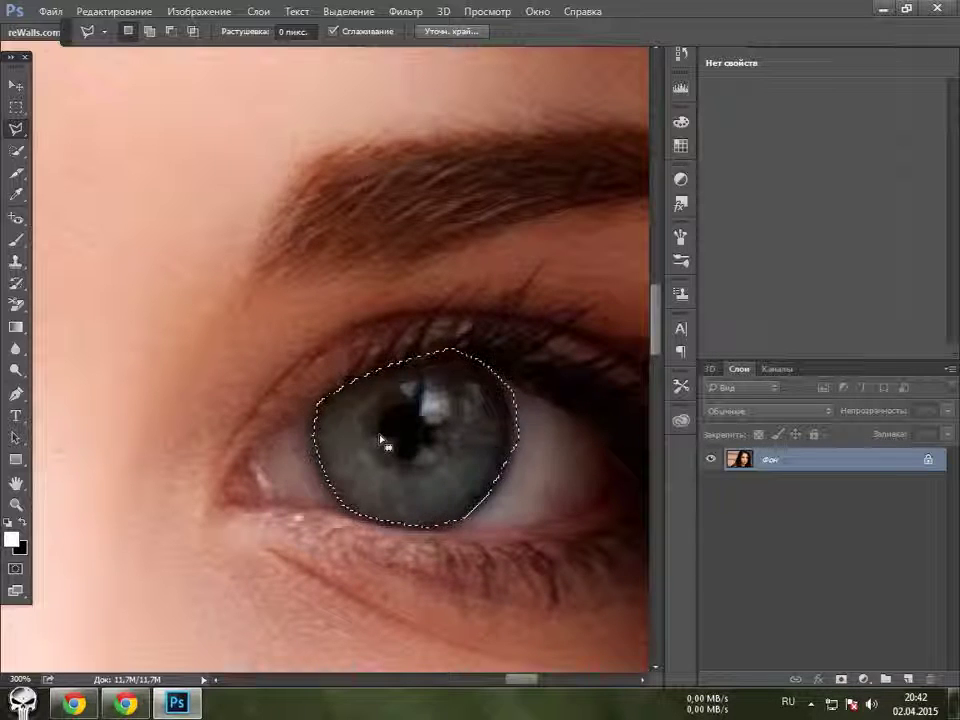
Zoom out to 50% to show the whole face, then bring up Image > Adjustments
key("ctrl+minus")
key("ctrl+minus")
key("ctrl+minus")
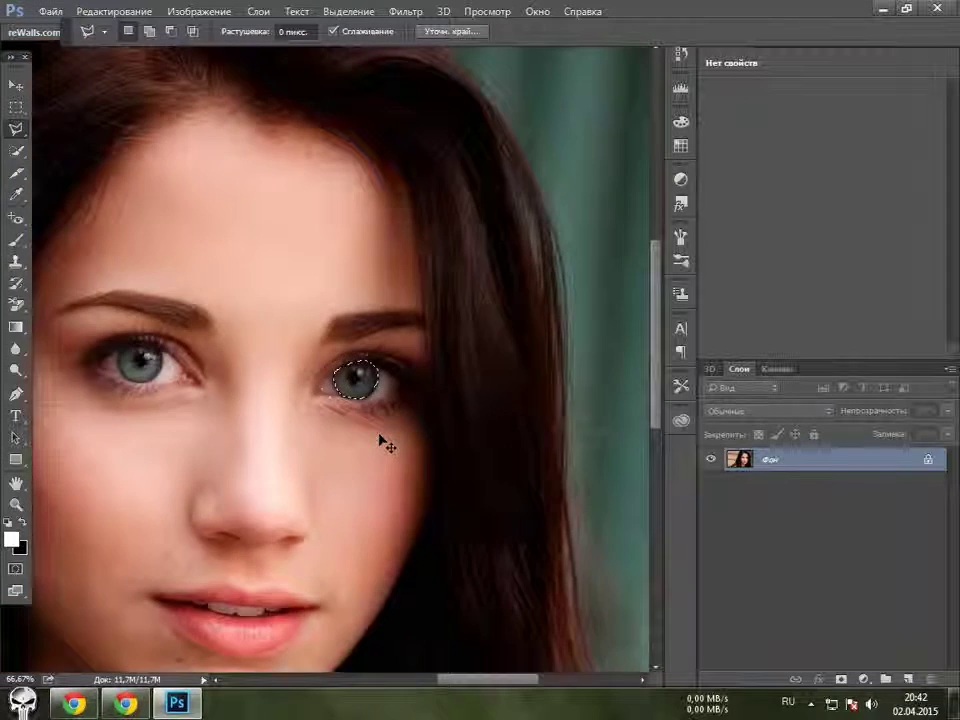
key("ctrl+minus")
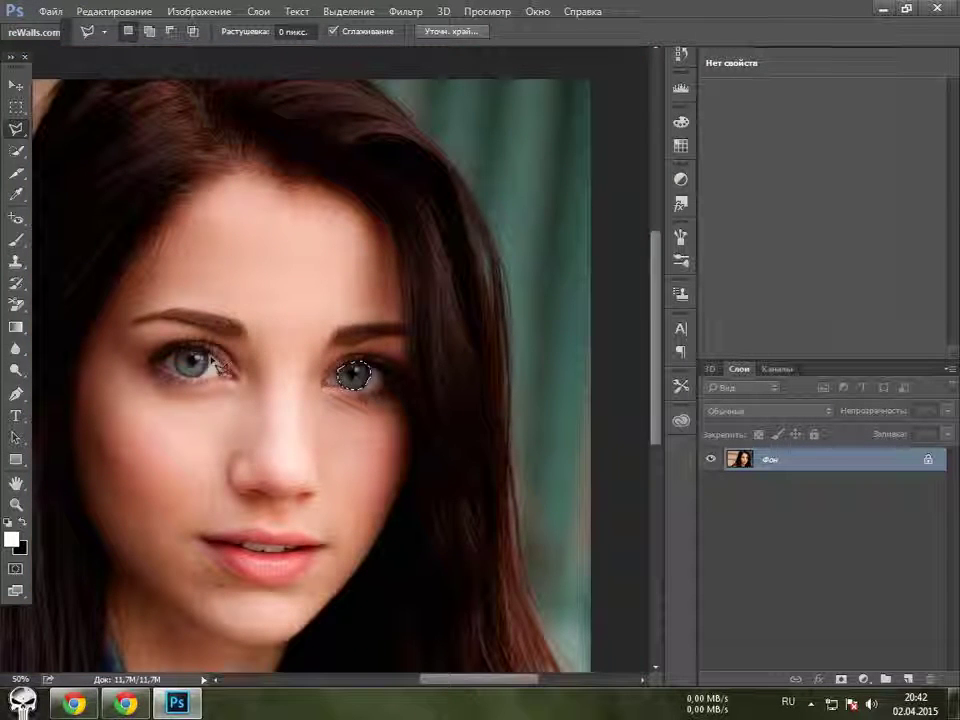
left_click(199, 11)
mouse_move(230, 53)
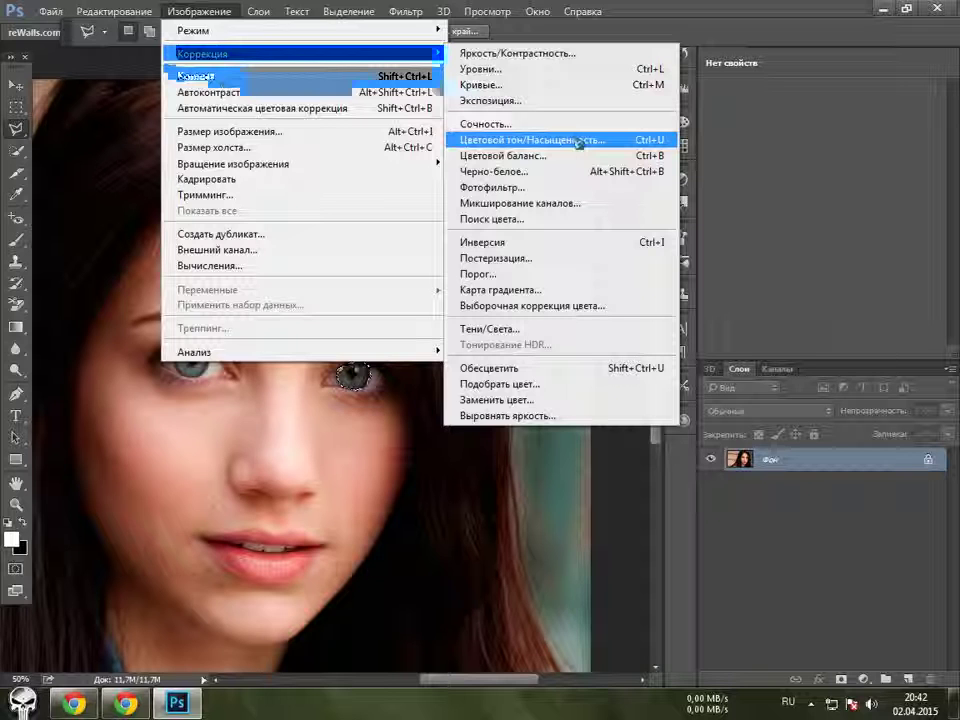
Colorize the iris in Hue/Saturation with Hue 171, Saturation 100, Lightness -14
left_click(579, 143)
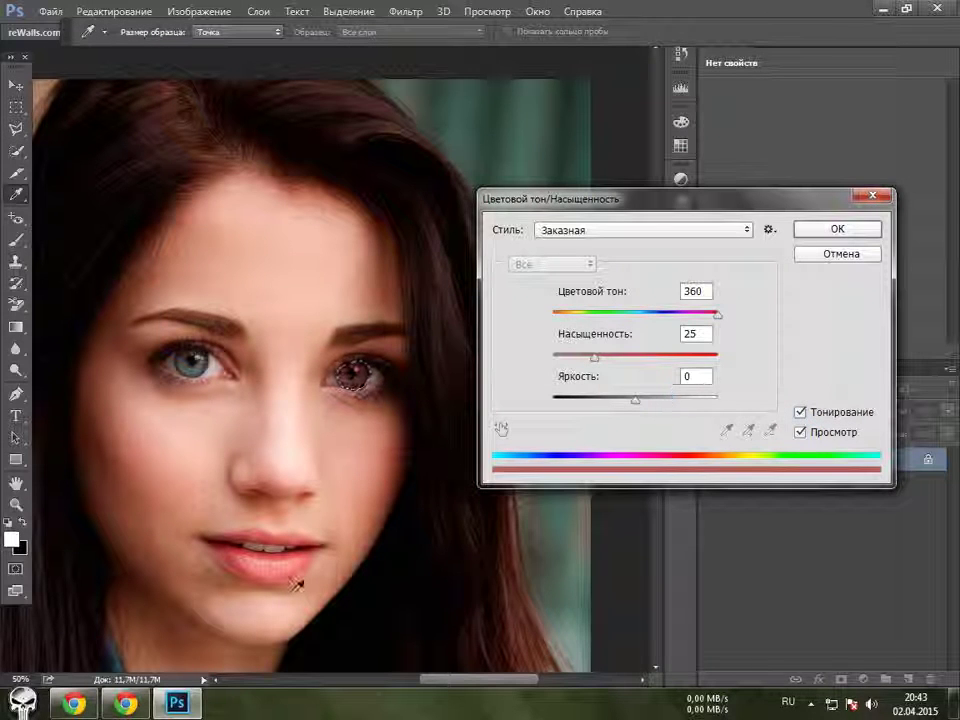
mouse_move(718, 315)
left_mouse_down()
mouse_move(597, 316)
mouse_move(664, 316)
mouse_move(631, 316)
left_mouse_up()
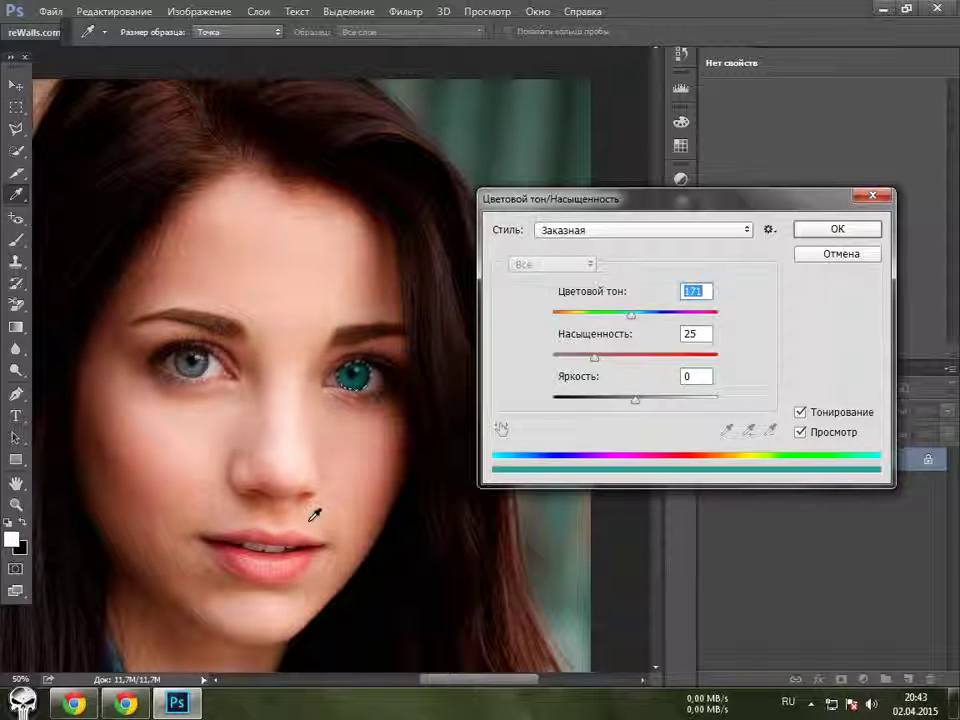
left_click_drag(595, 357, 718, 377)
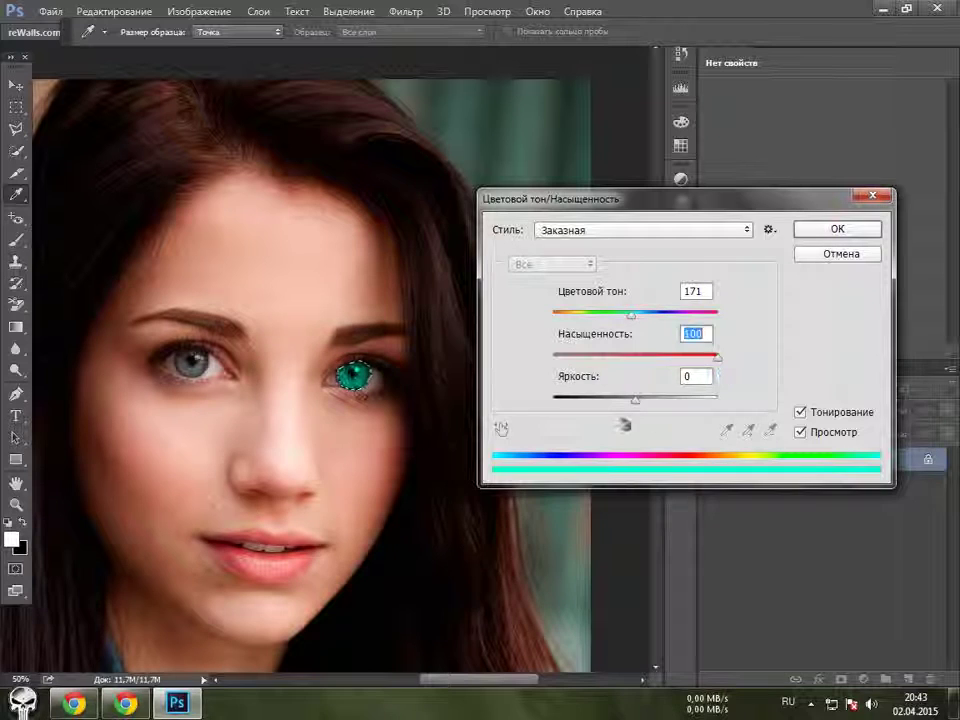
mouse_move(635, 399)
left_mouse_down()
mouse_move(660, 400)
mouse_move(620, 405)
mouse_move(637, 407)
left_mouse_up()
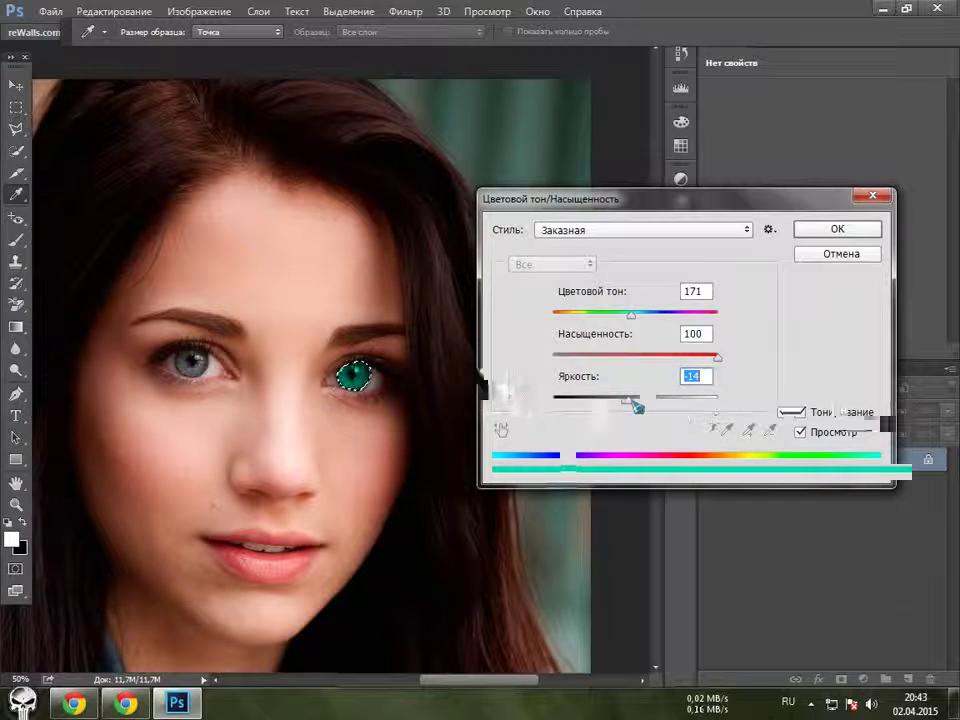
Deselect the recoloured teal iris
right_click(497, 378)
left_click(585, 33)
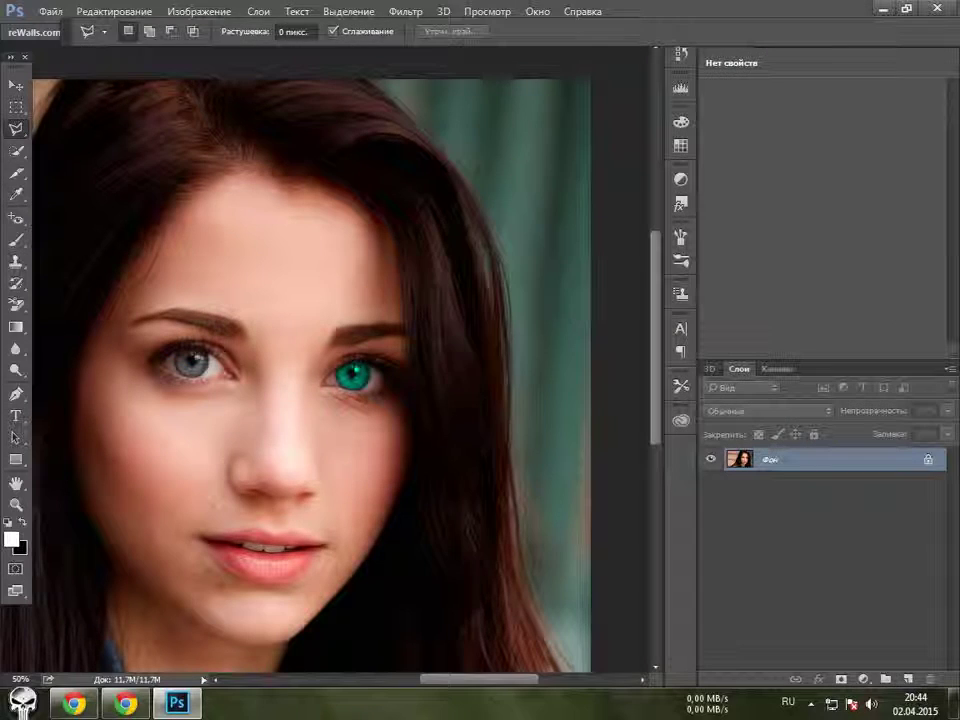
scroll(428, 388, "down", 1)
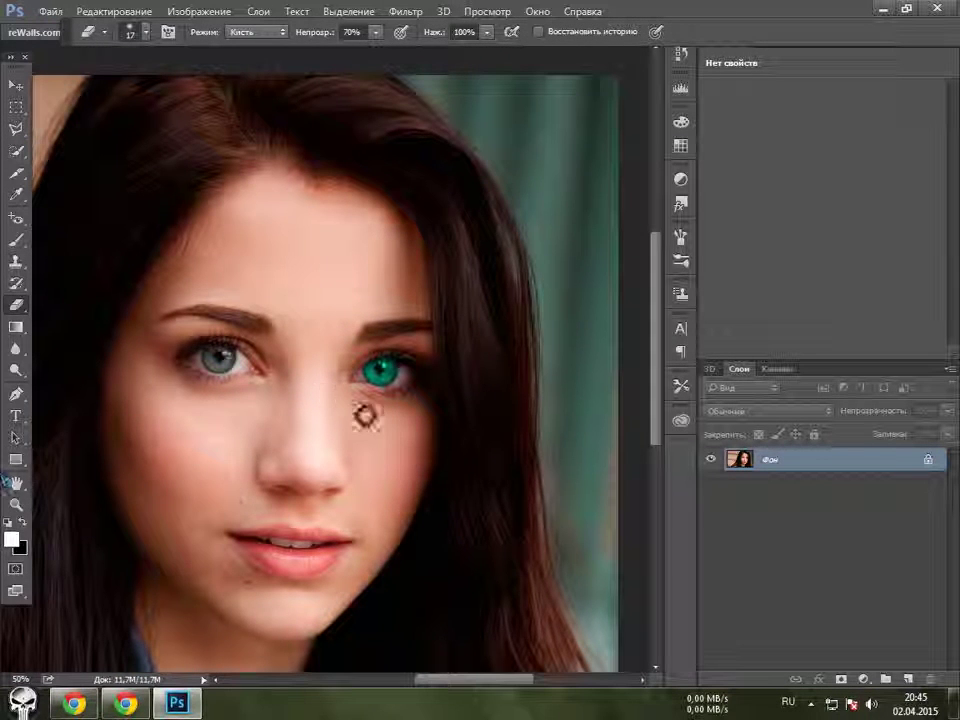
Keep the plain Eraser, zoom to 400% on the teal eye, and darken one spot in its white
right_click(27, 311)
left_click(90, 306)
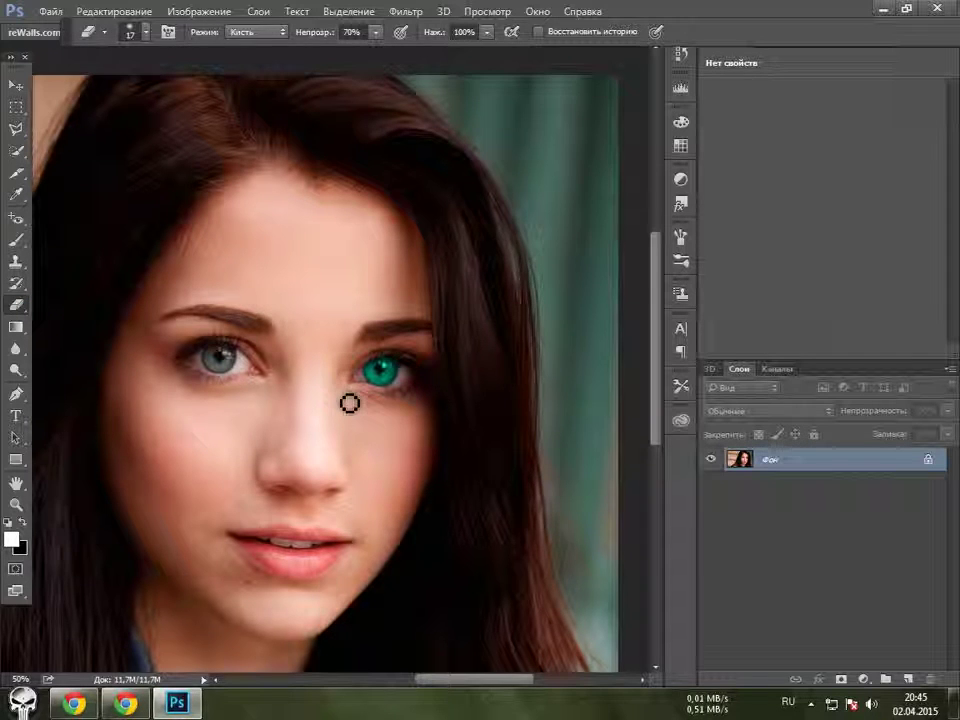
scroll(340, 398, "up", 5)
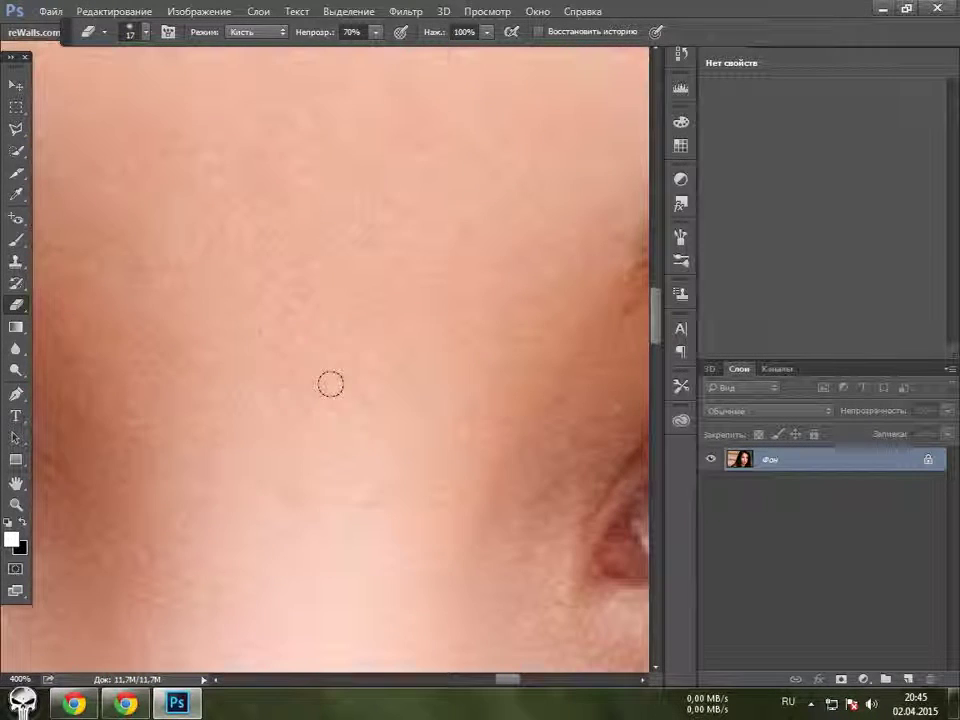
left_click_drag(508, 679, 535, 679)
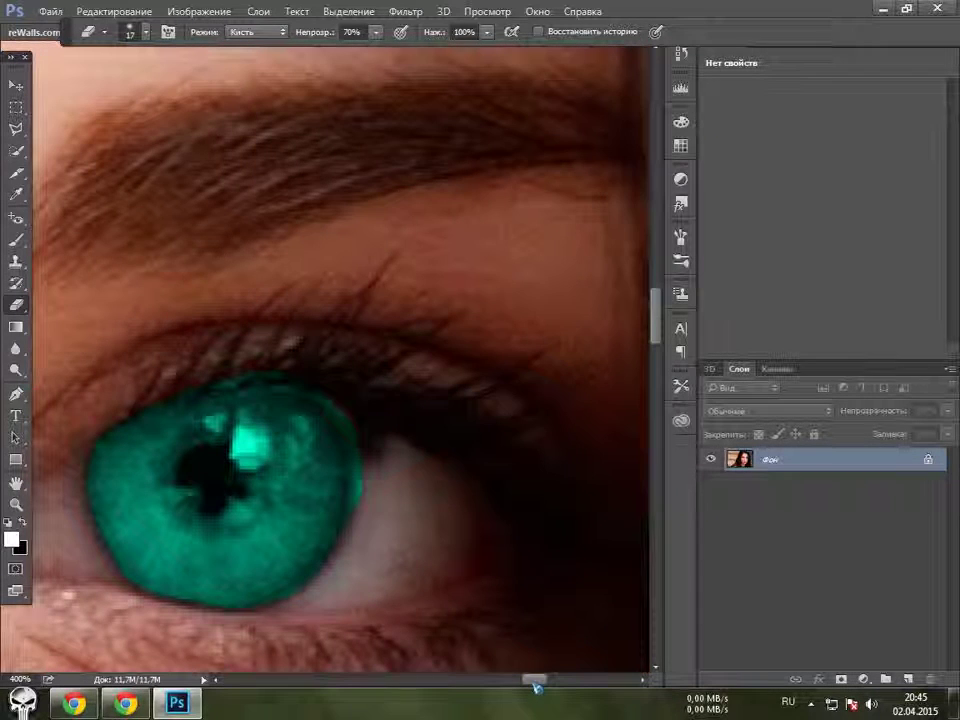
left_click(377, 490)
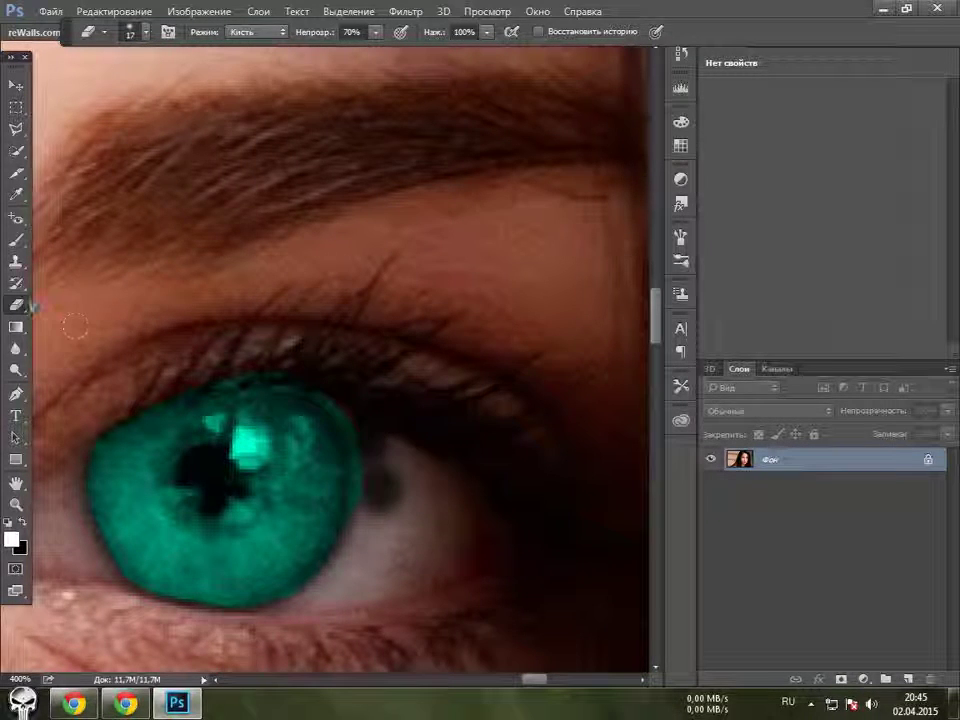
left_click(12, 539)
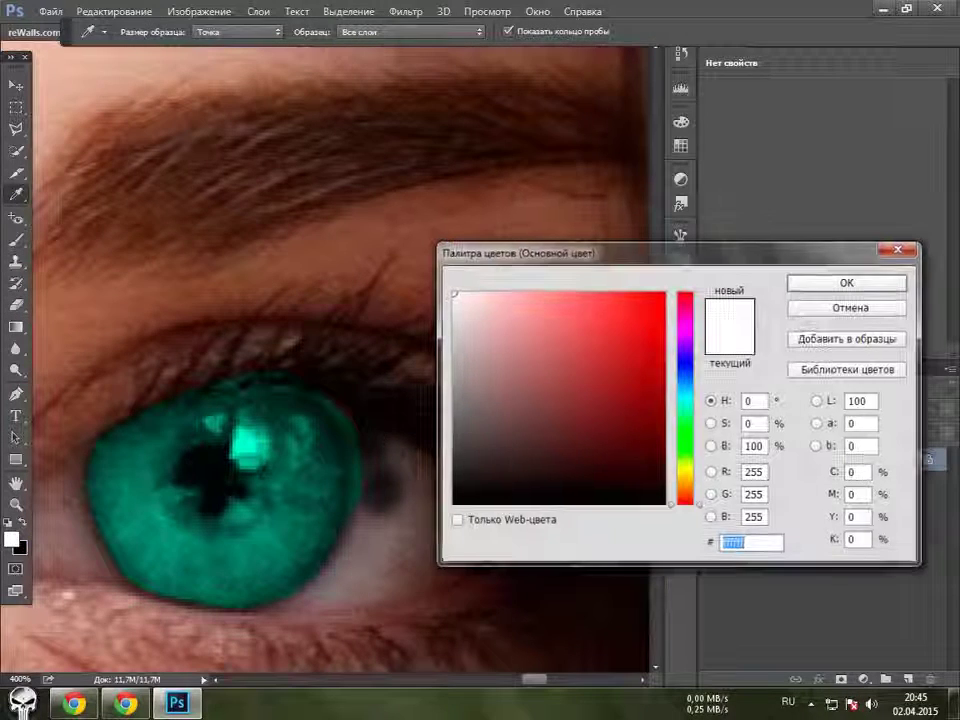
left_click(847, 283)
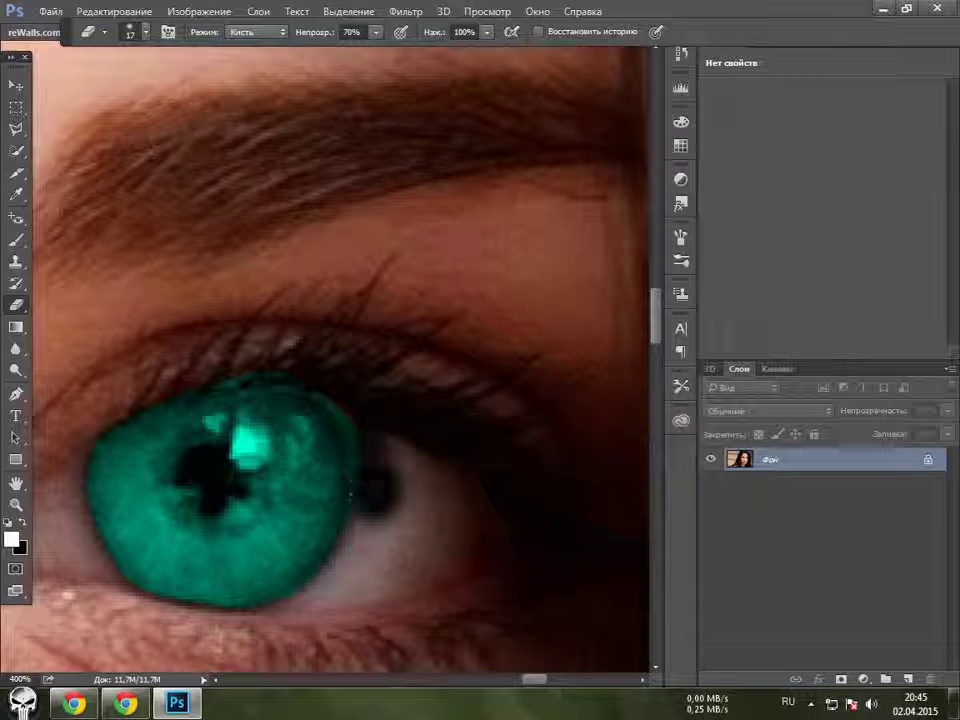
right_click(414, 430)
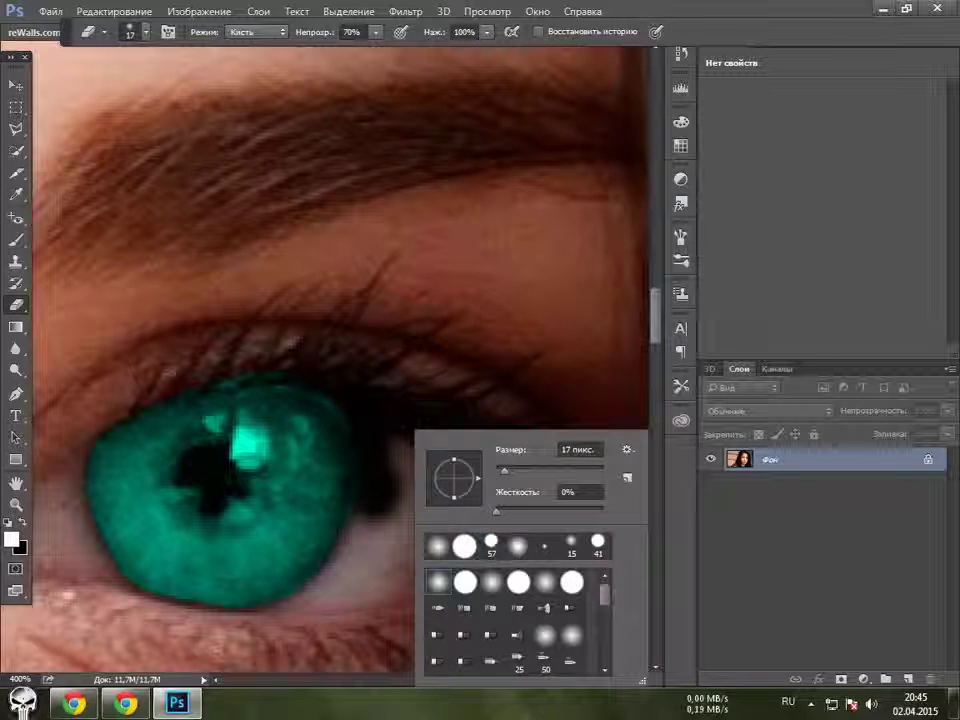
left_click(497, 511)
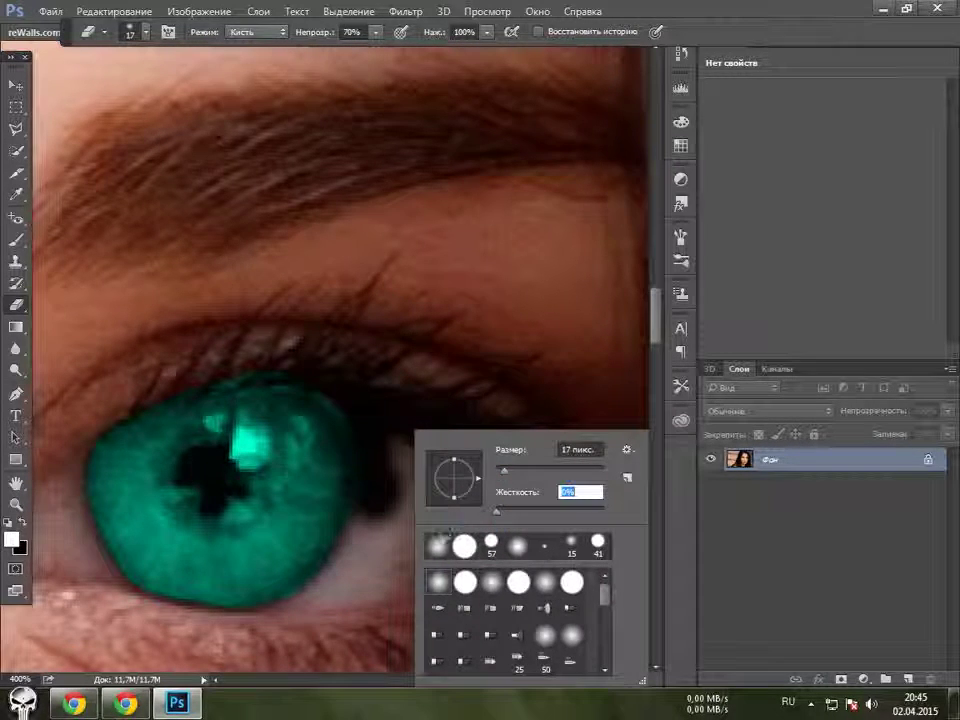
key("Return")
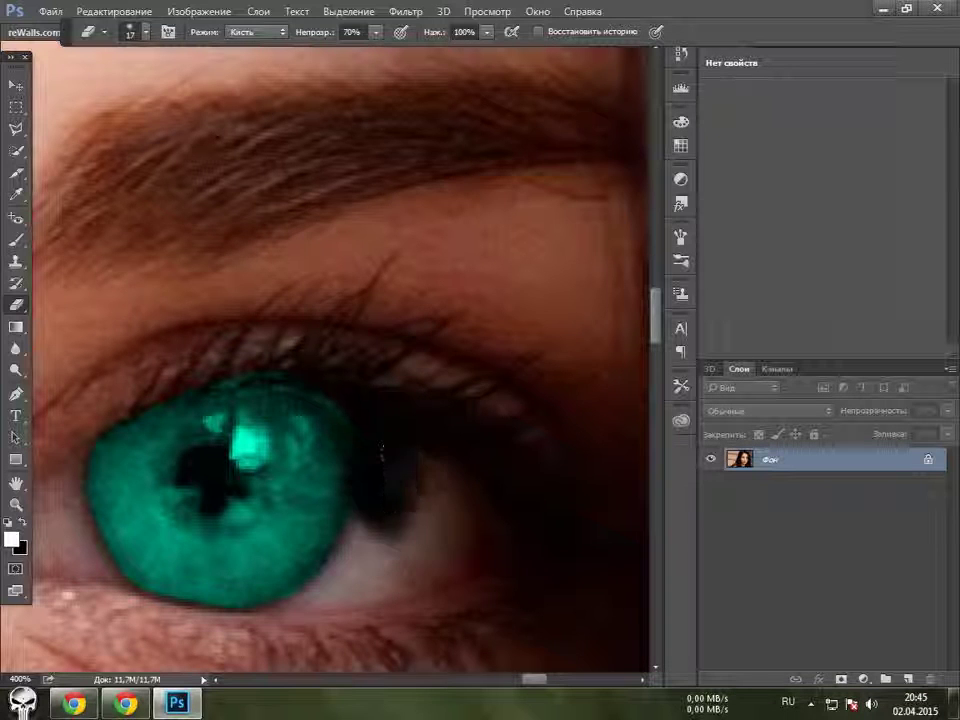
Darken the eye white beside the teal iris and the inner eye corner
left_click_drag(415, 548, 430, 542)
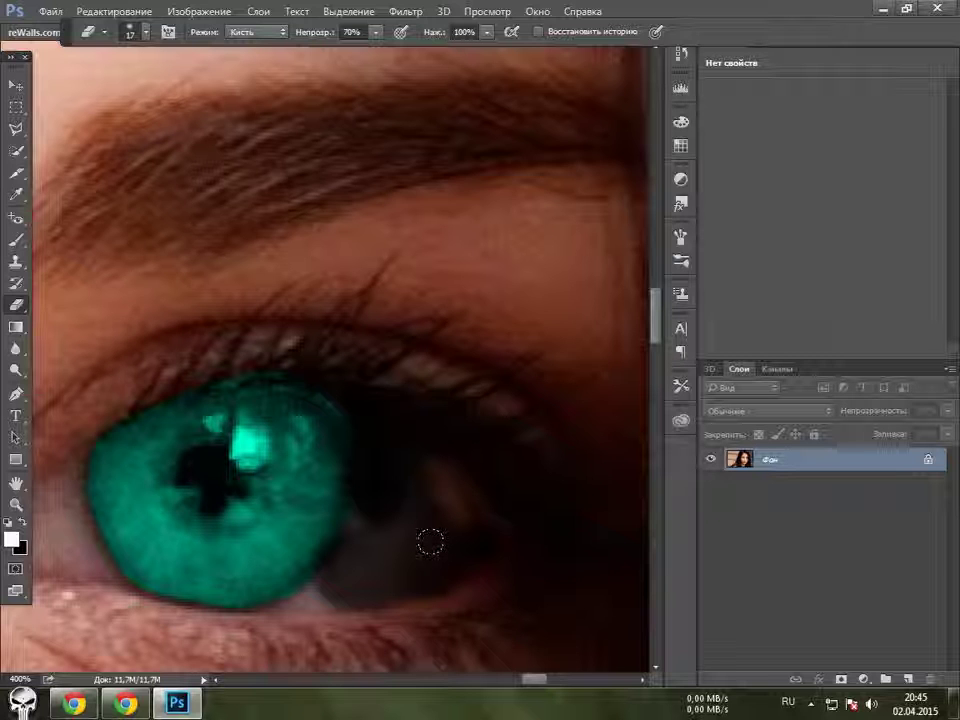
scroll(430, 542, "left", 5)
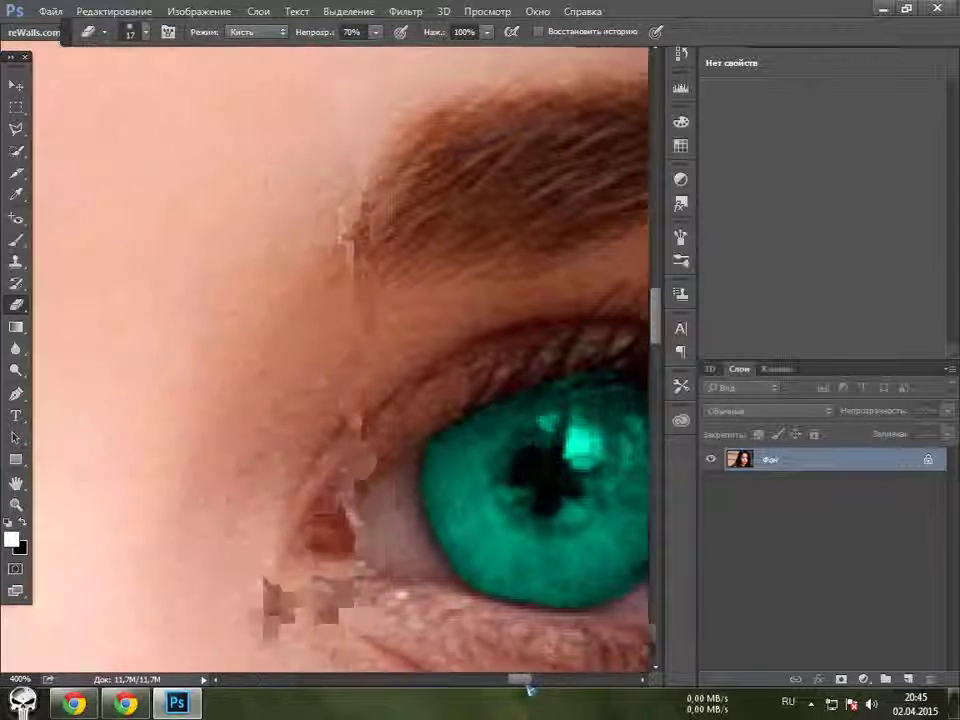
mouse_move(424, 444)
left_mouse_down()
mouse_move(445, 531)
mouse_move(422, 467)
mouse_move(411, 508)
mouse_move(457, 533)
left_mouse_up()
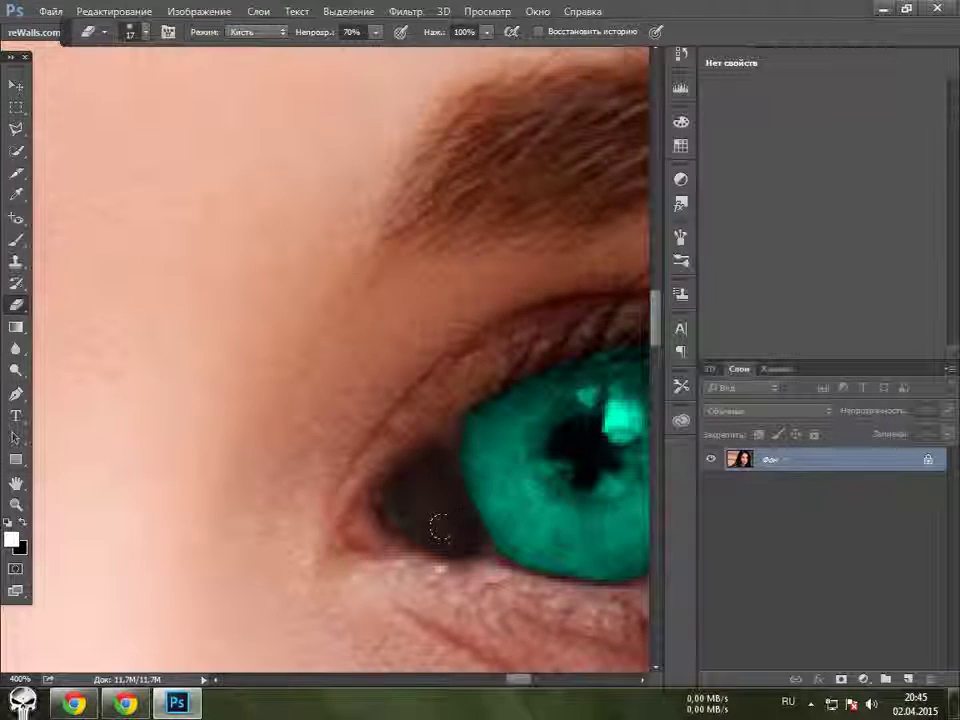
scroll(439, 512, "down", 1)
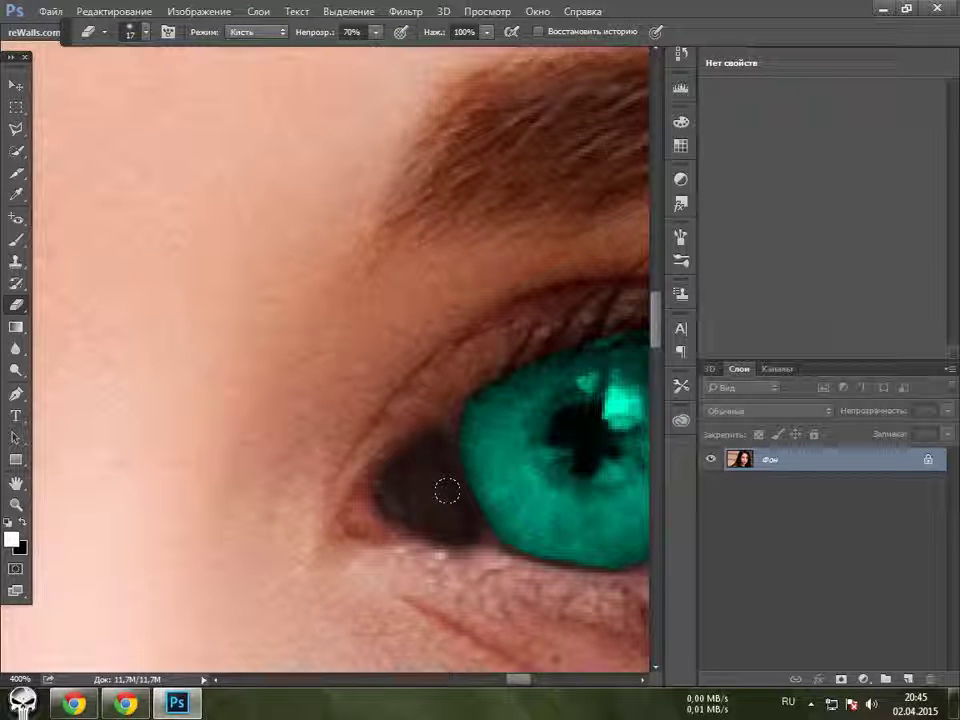
Shrink the Eraser to 4 px and darken the eye white right along the iris edge
key("bracketleft")
key("bracketleft")
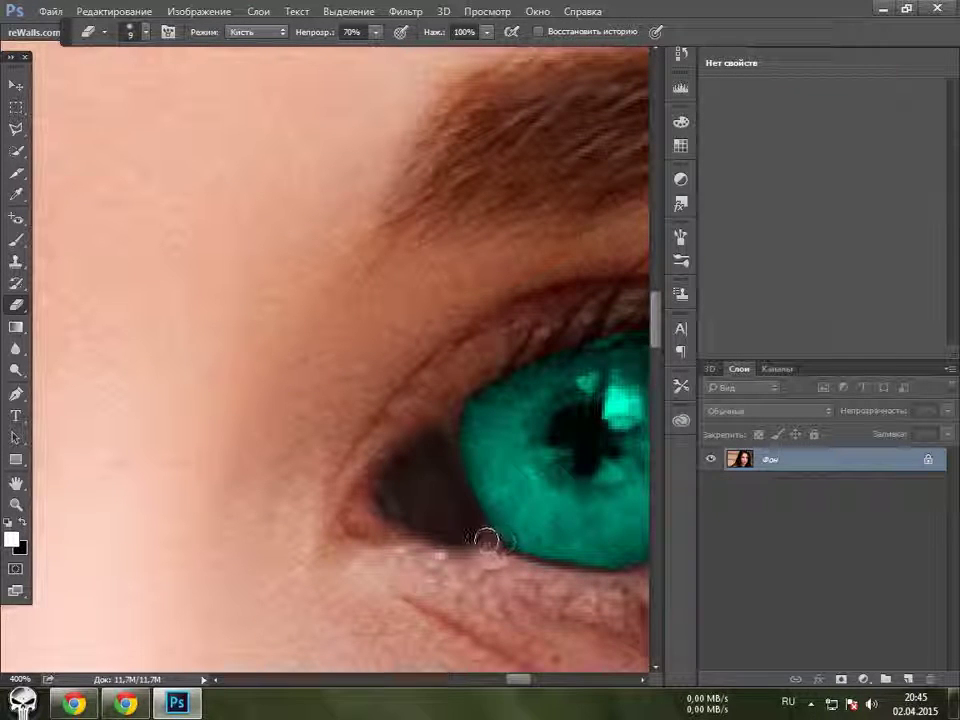
key("bracketleft")
key("bracketleft")
key("bracketleft")
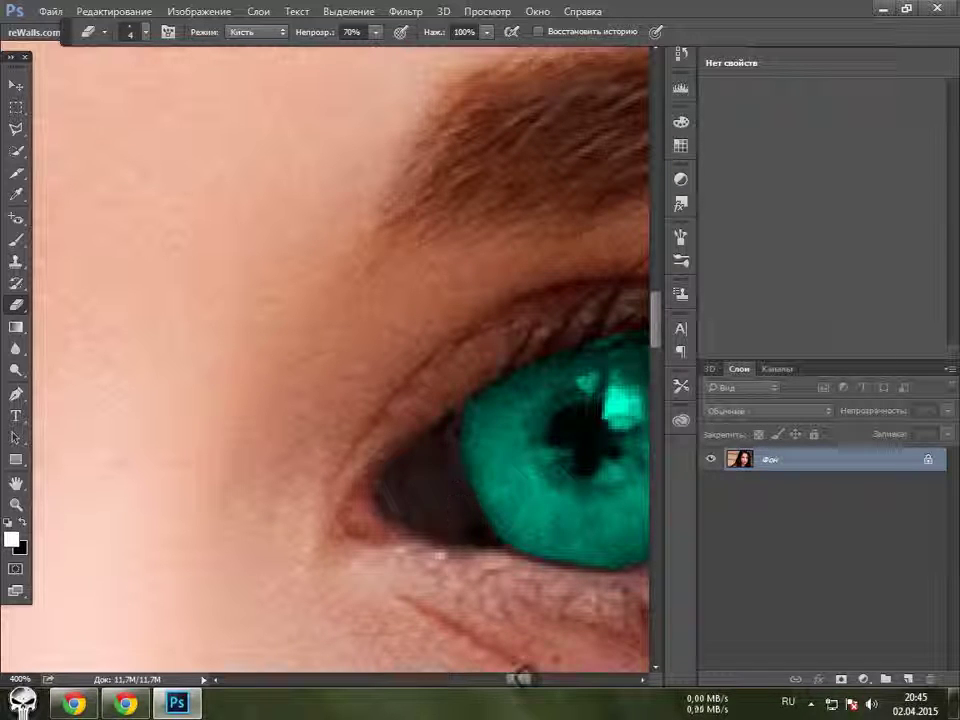
left_click_drag(518, 680, 540, 681)
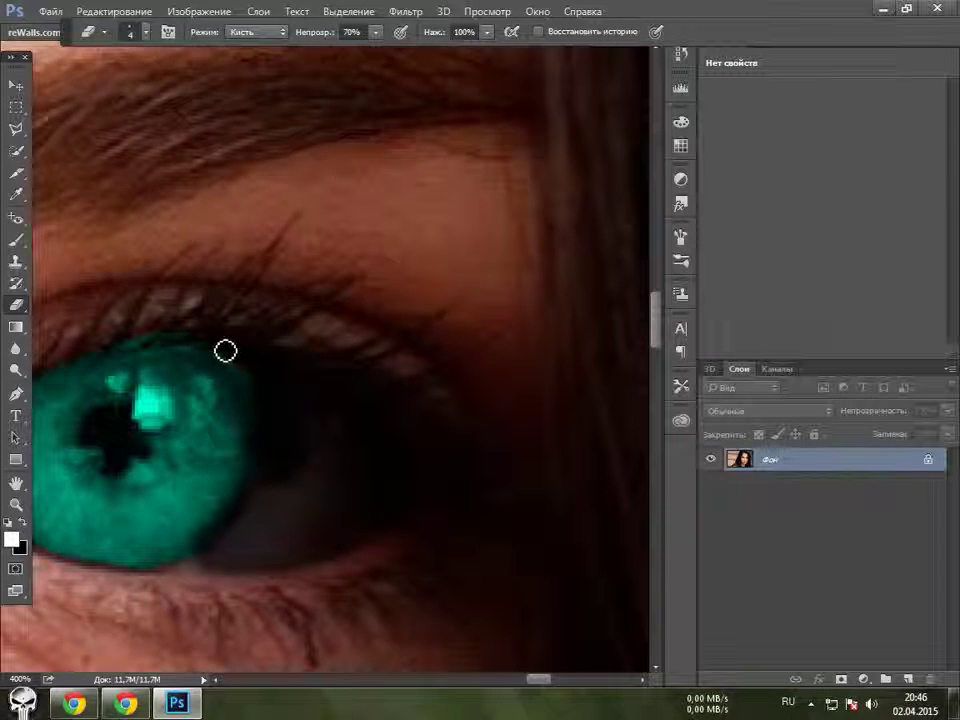
left_click_drag(235, 370, 259, 426)
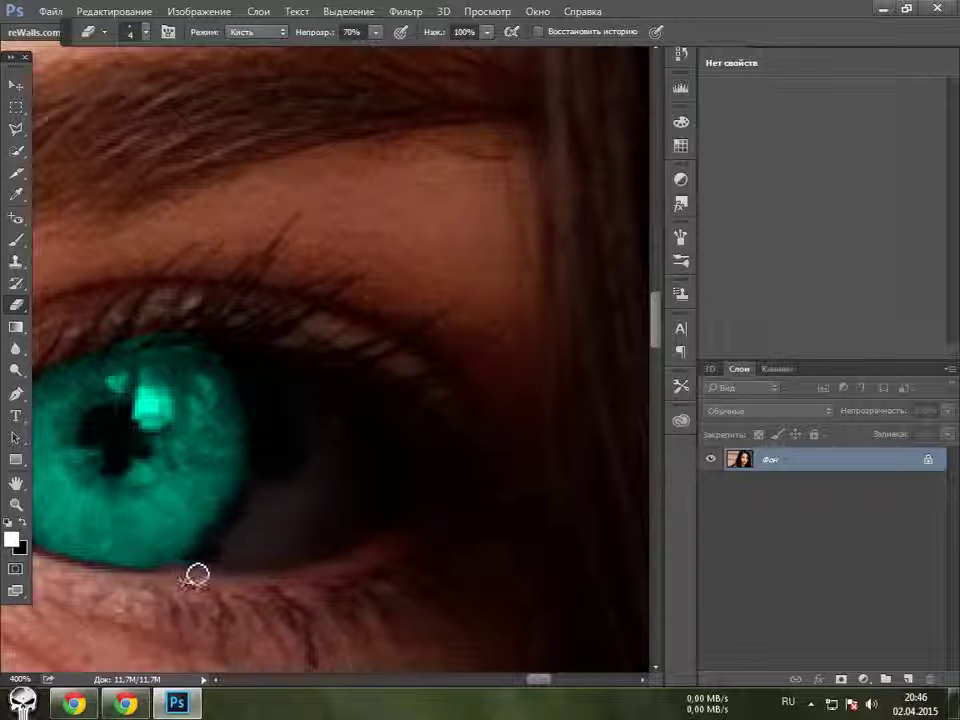
mouse_move(195, 574)
left_mouse_down()
mouse_move(231, 574)
mouse_move(271, 537)
left_mouse_up()
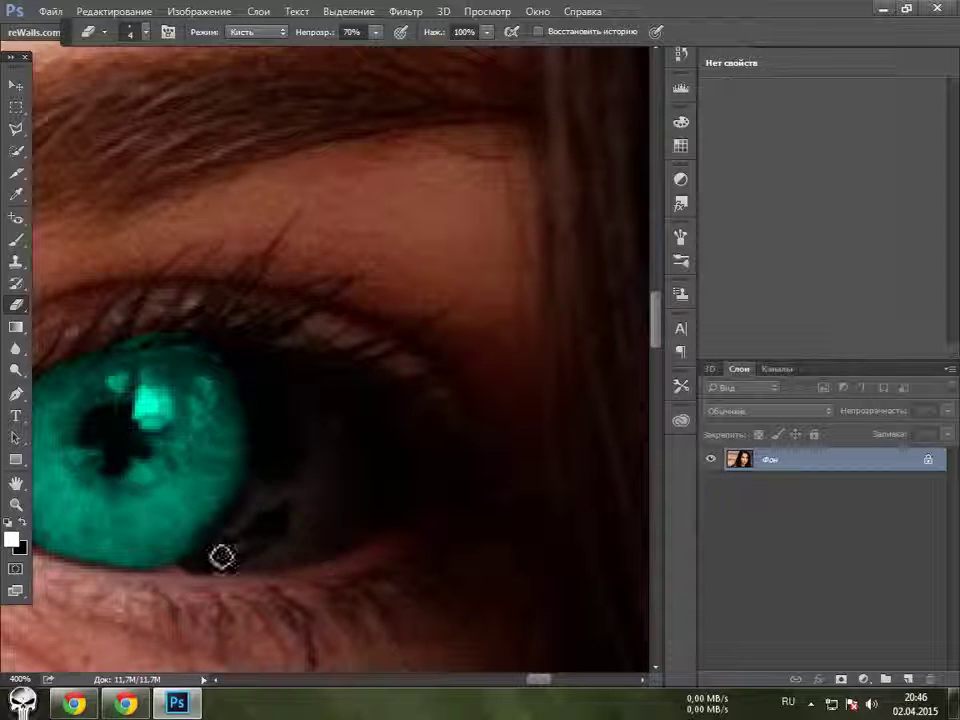
scroll(290, 490, "down", 1)
scroll(300, 485, "up", 2)
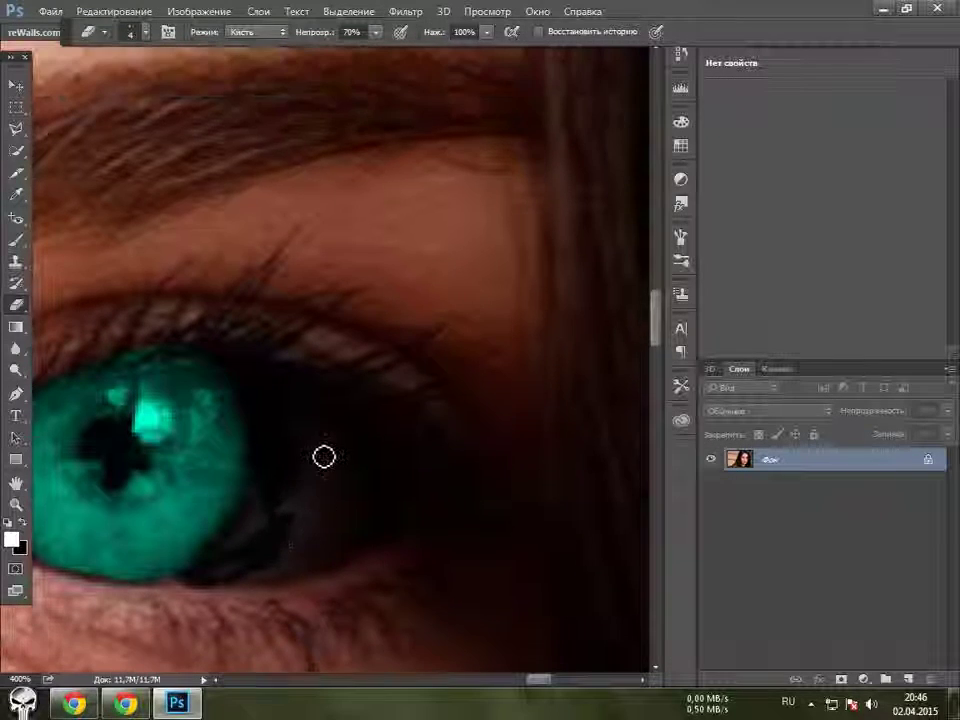
Zoom out to check, return to 400%, and darken the thin white strip under the teal iris
scroll(347, 463, "down", 2)
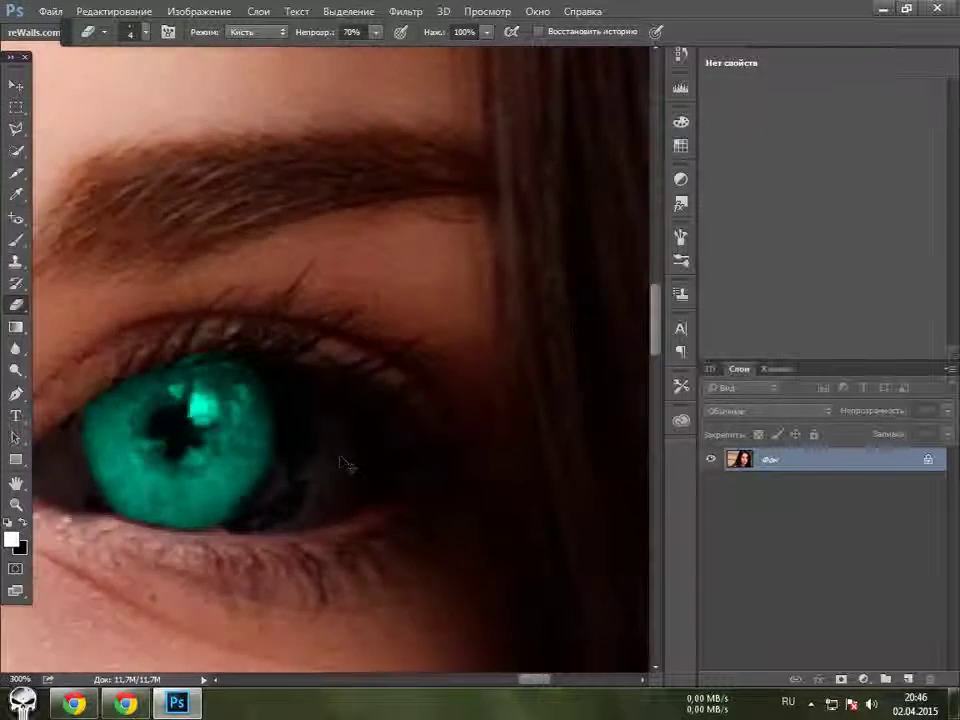
scroll(347, 463, "down", 2)
scroll(345, 463, "down", 2)
scroll(345, 463, "down", 1)
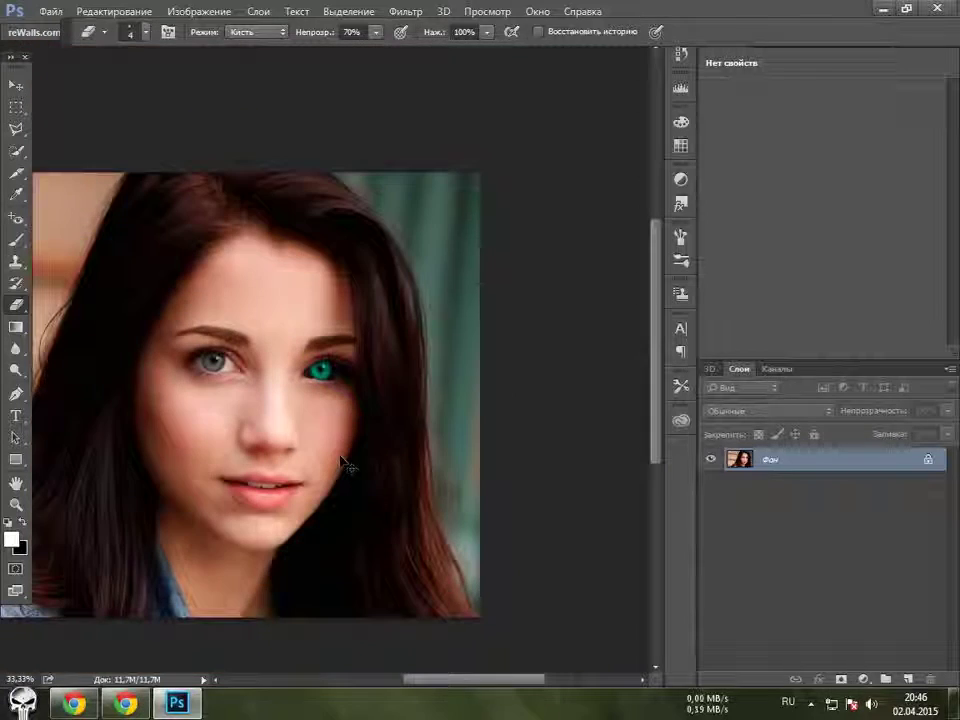
scroll(347, 463, "up", 1)
scroll(347, 463, "up", 2)
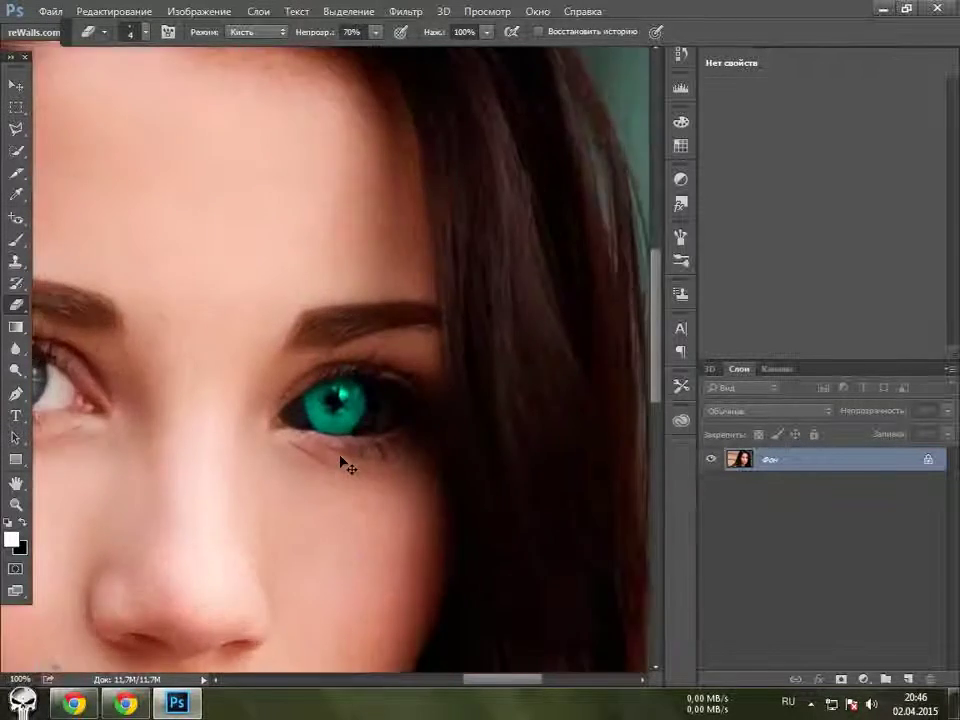
scroll(342, 459, "up", 2)
scroll(347, 463, "up", 1)
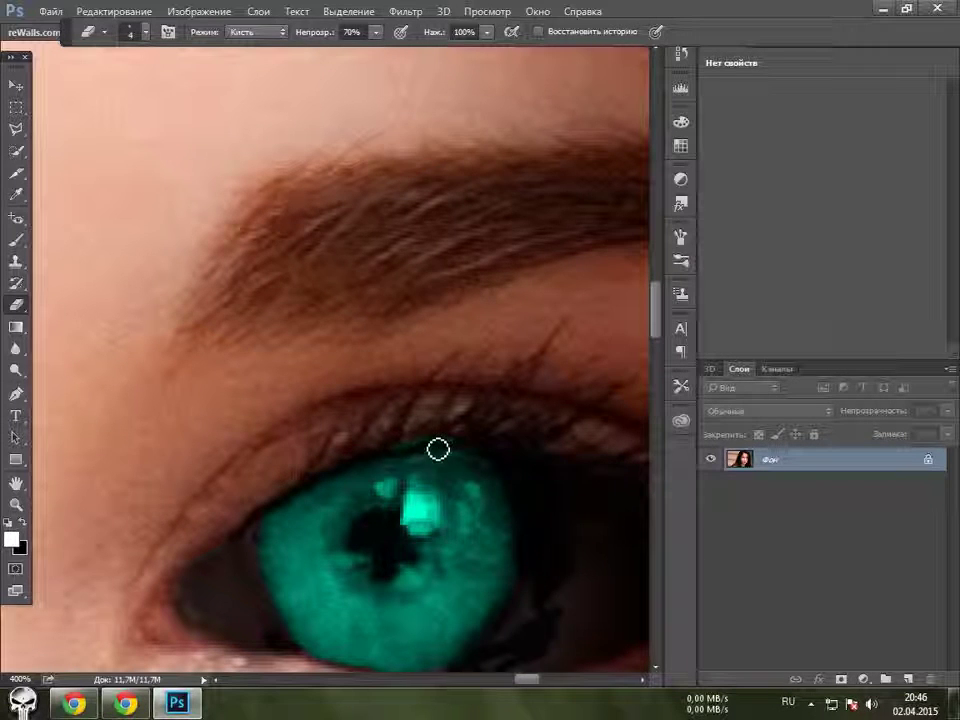
scroll(546, 476, "down", 1)
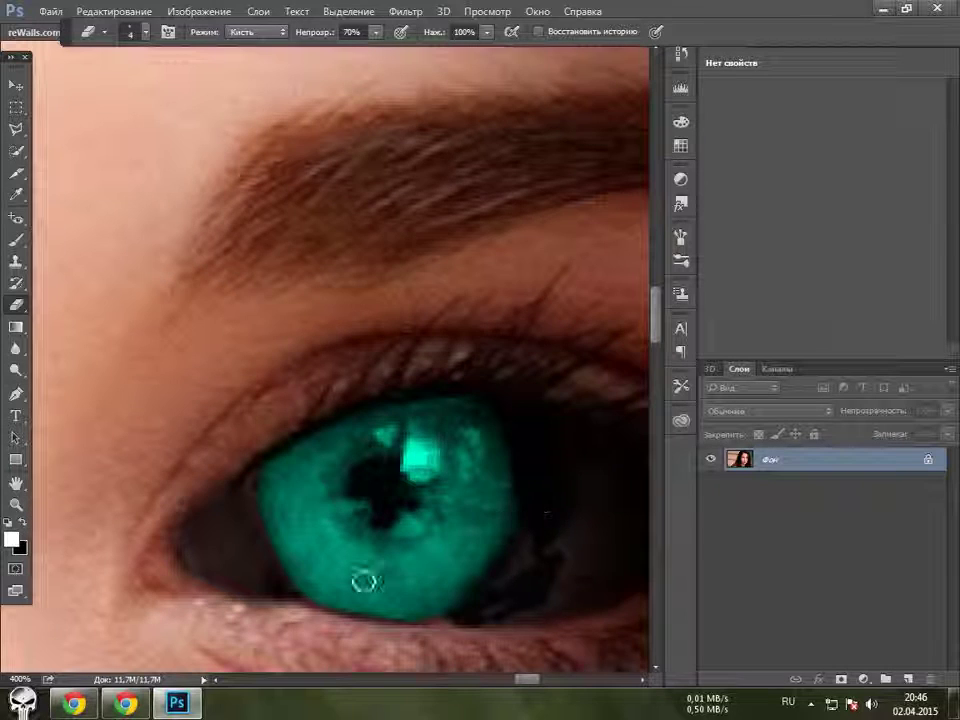
mouse_move(321, 611)
left_mouse_down()
mouse_move(461, 626)
mouse_move(286, 606)
left_mouse_up()
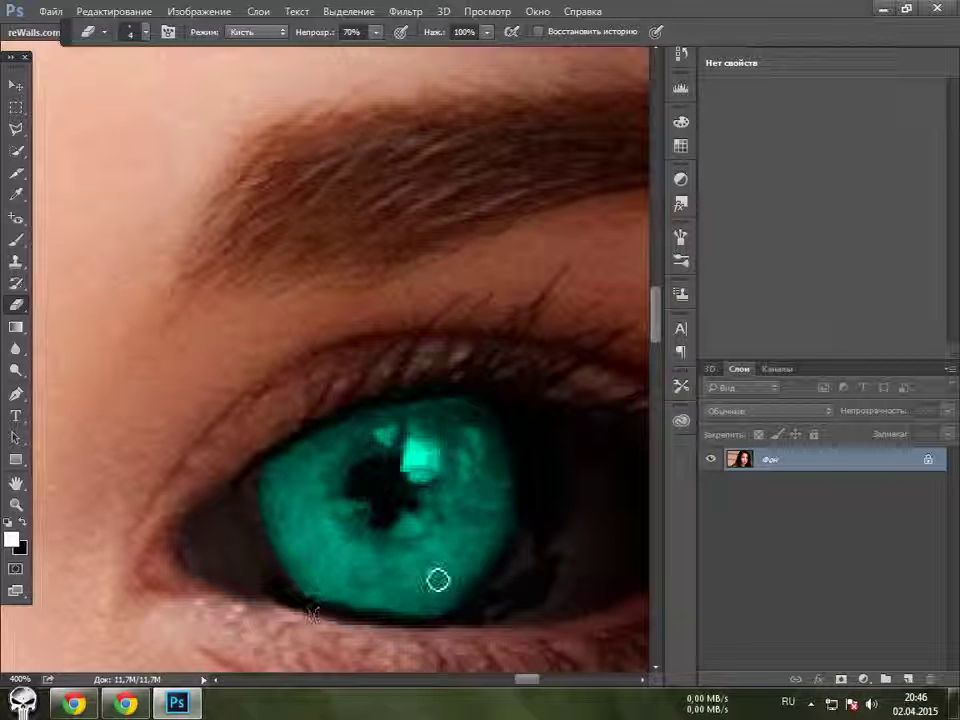
key("ctrl+minus")
Zoom out to 25%, then to 33.33%, to review the full portrait
key("ctrl+minus")
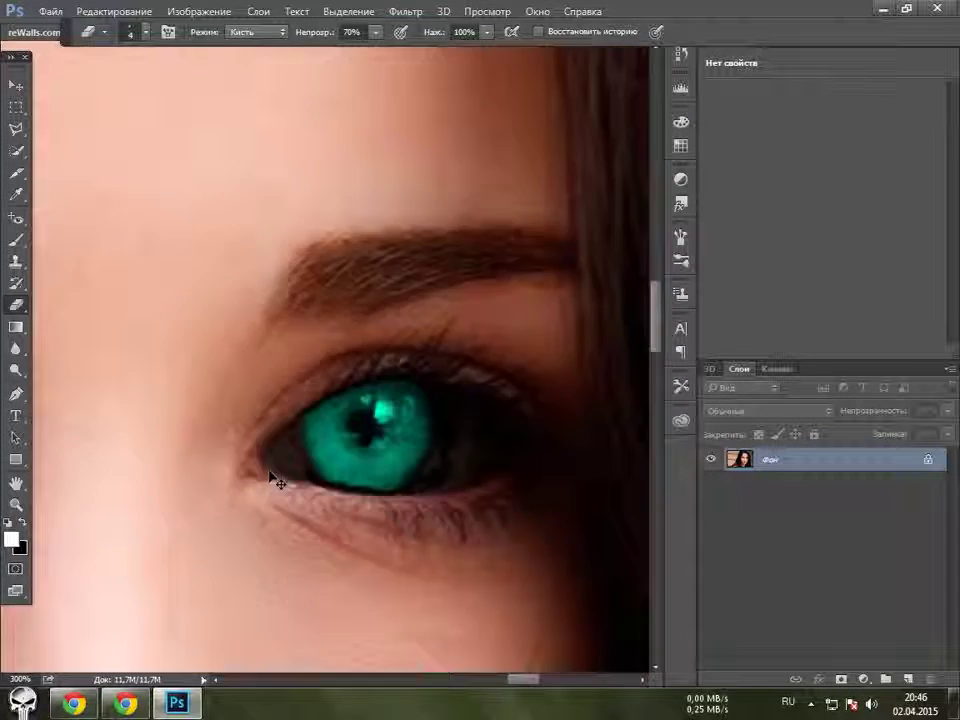
key("ctrl+minus")
key("ctrl+minus")
key("ctrl+minus")
key("ctrl+minus")
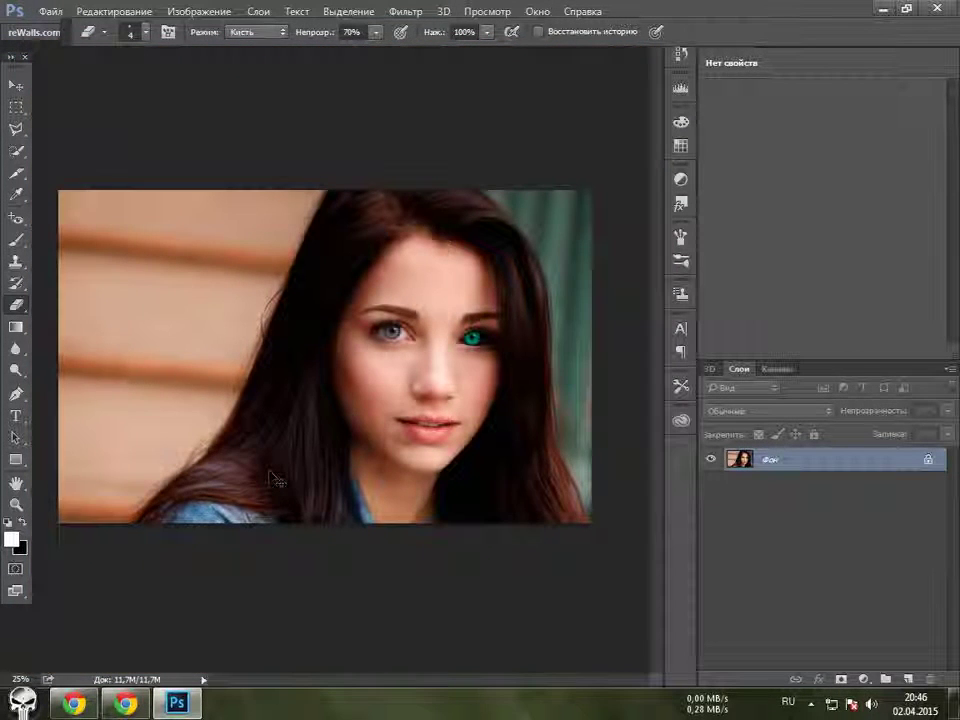
key("ctrl+plus")
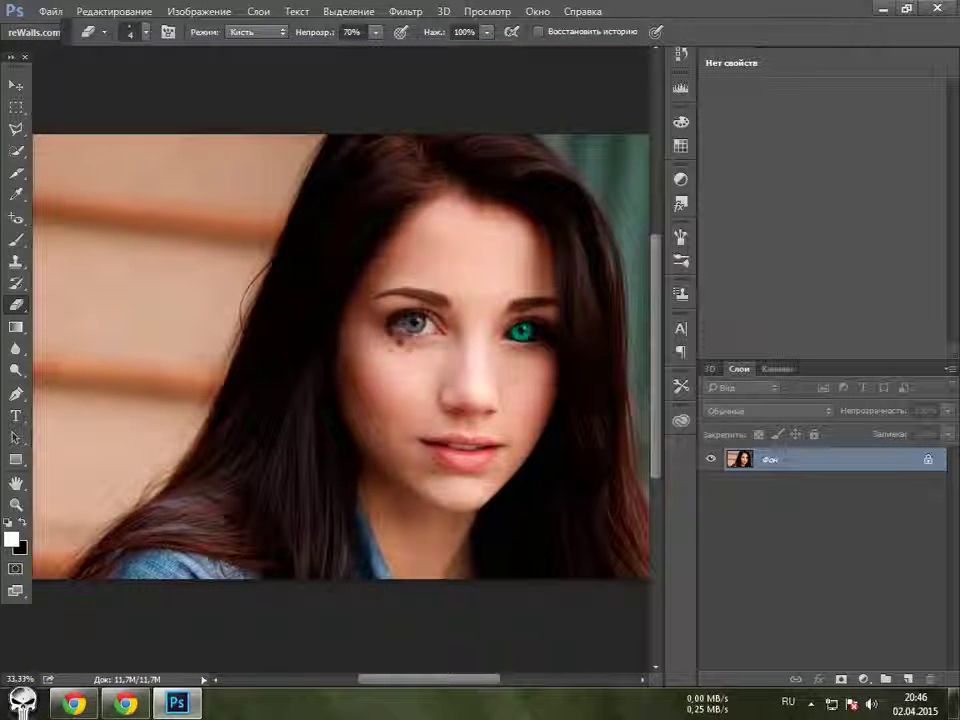